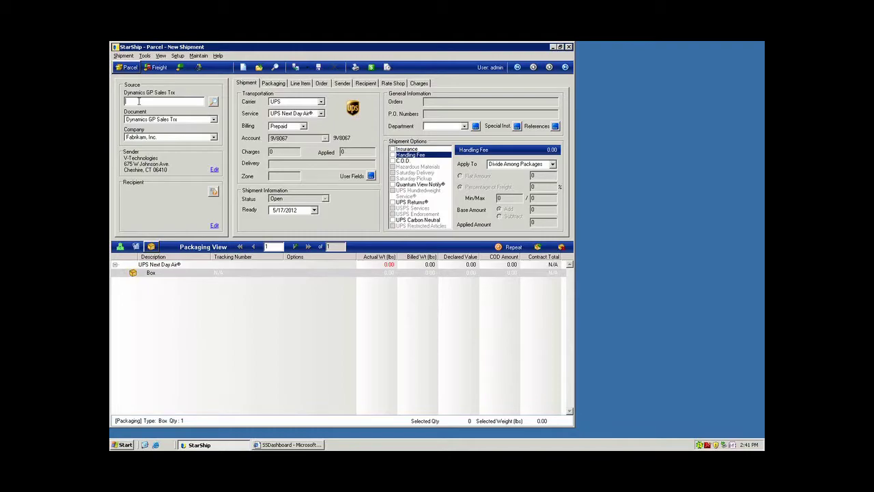
# - Load sales document 102 into the shipment and search inventory from the Line Item tab
pyautogui.write('102')
pyautogui.press('Return')
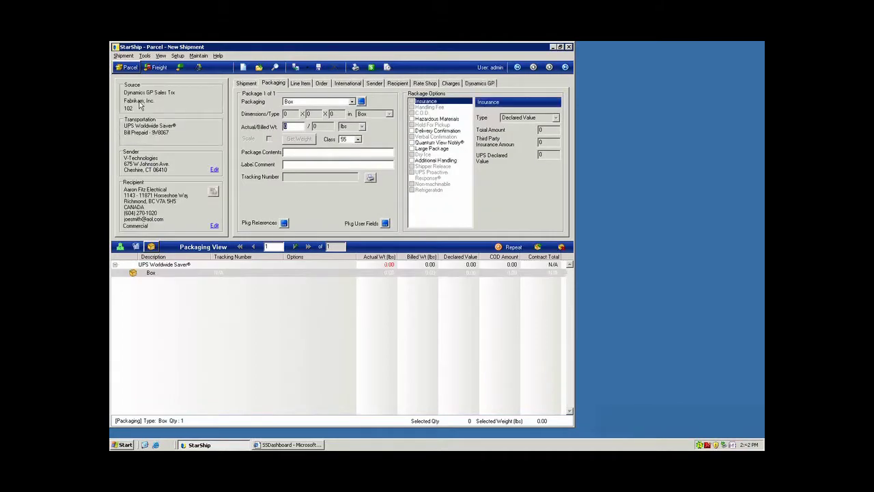
pyautogui.click(120, 247)
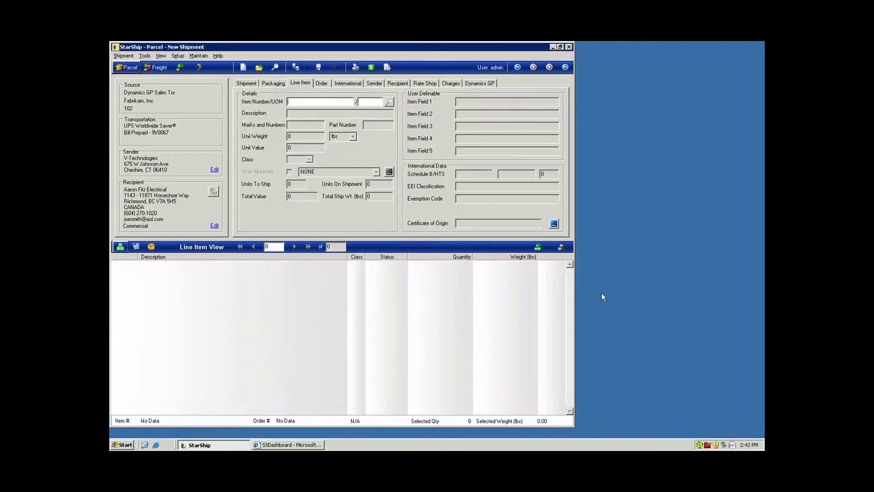
pyautogui.click(537, 248)
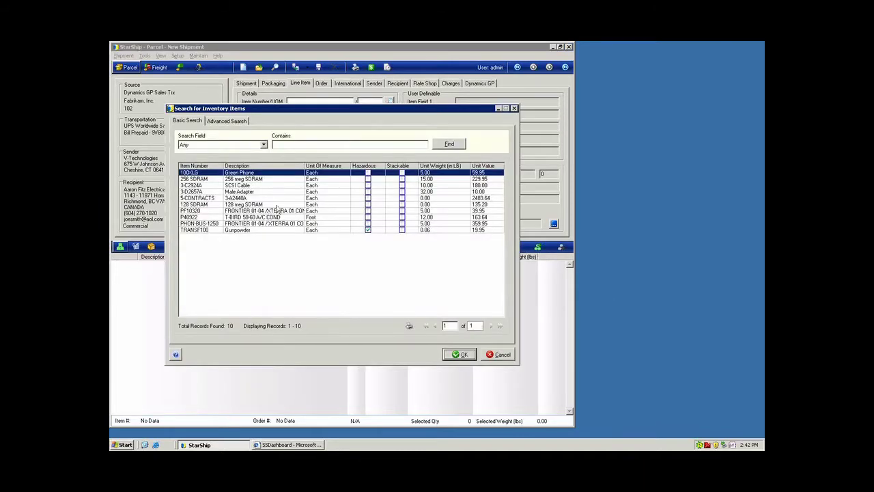
# - Add Green Phone ×5 (25 lbs) and 256 meg SDRAM ×1 (15 lbs) as line items
pyautogui.click(458, 356)
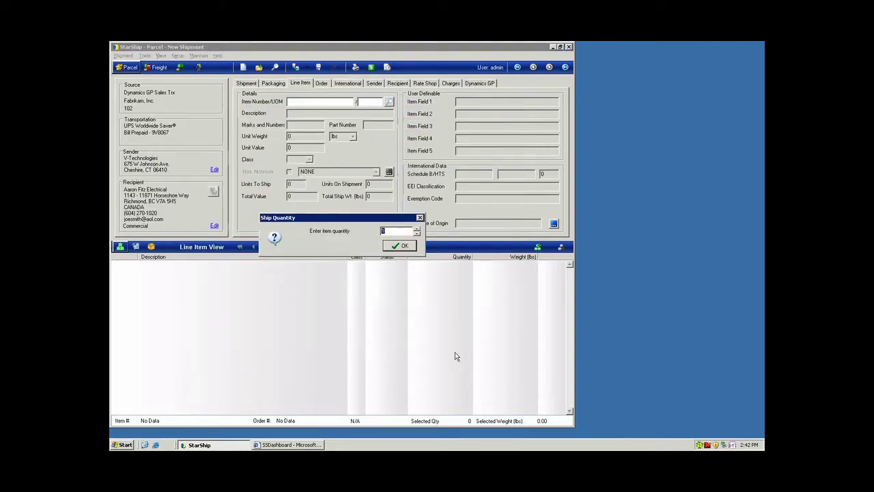
pyautogui.click(400, 246)
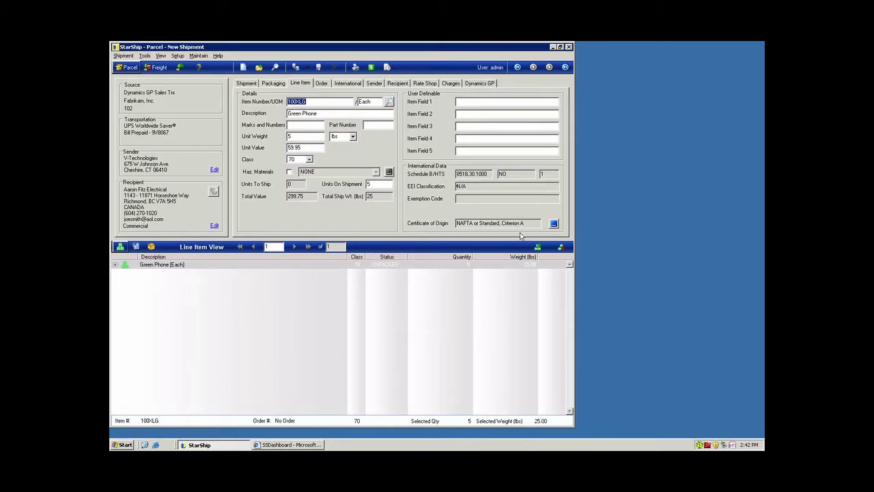
pyautogui.click(537, 247)
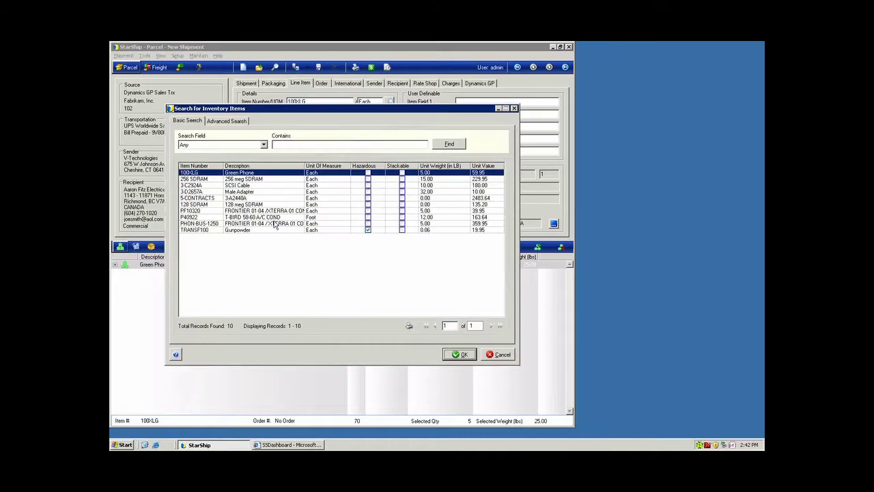
pyautogui.click(259, 185)
pyautogui.click(457, 353)
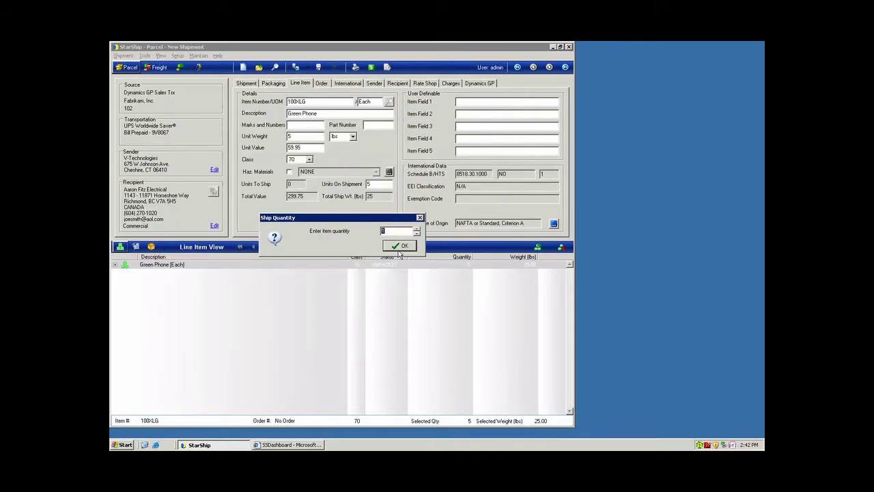
pyautogui.click(398, 250)
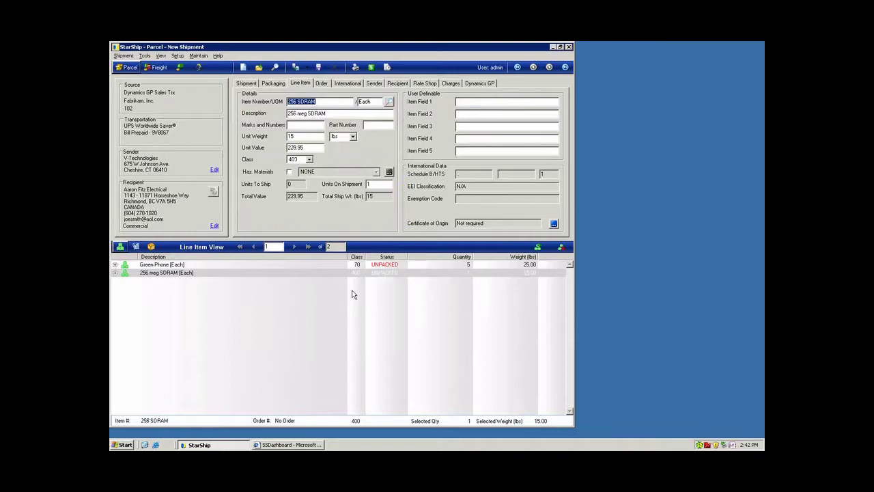
# - Discard the current shipment unsaved and start a blank UPS Ground shipment with one empty Box
pyautogui.click(244, 68)
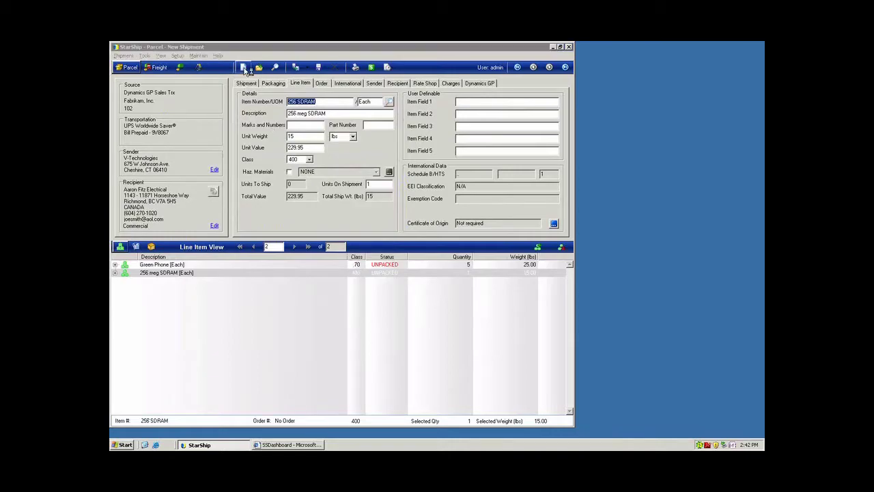
pyautogui.click(343, 258)
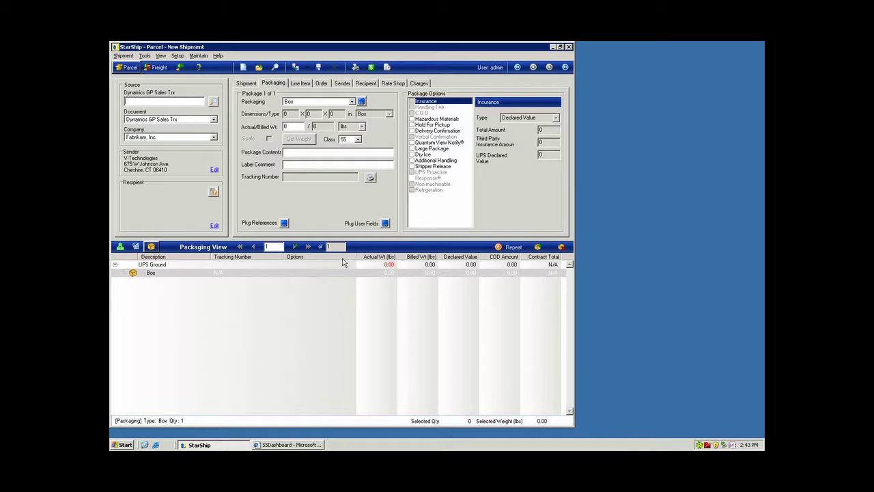
pyautogui.click(198, 56)
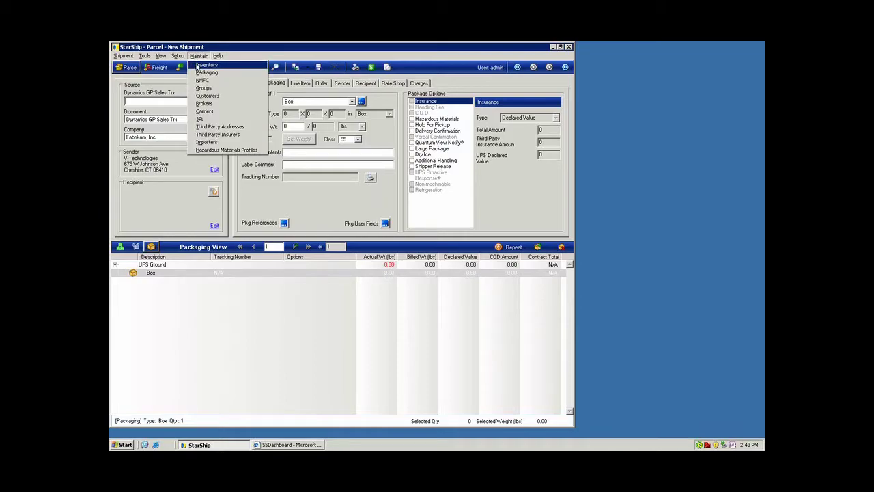
# - Open inventory item 100XLG Green Phone and edit its 5-unit Box packaging scenario
pyautogui.click(197, 66)
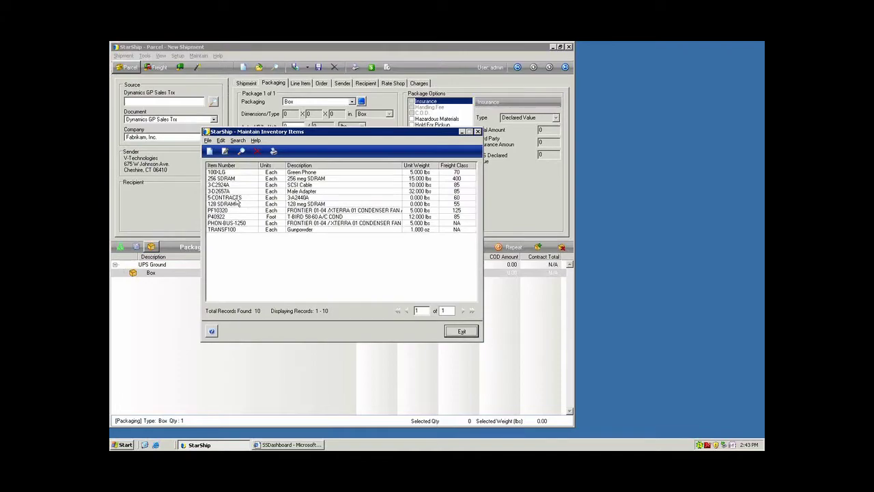
pyautogui.doubleClick(326, 173)
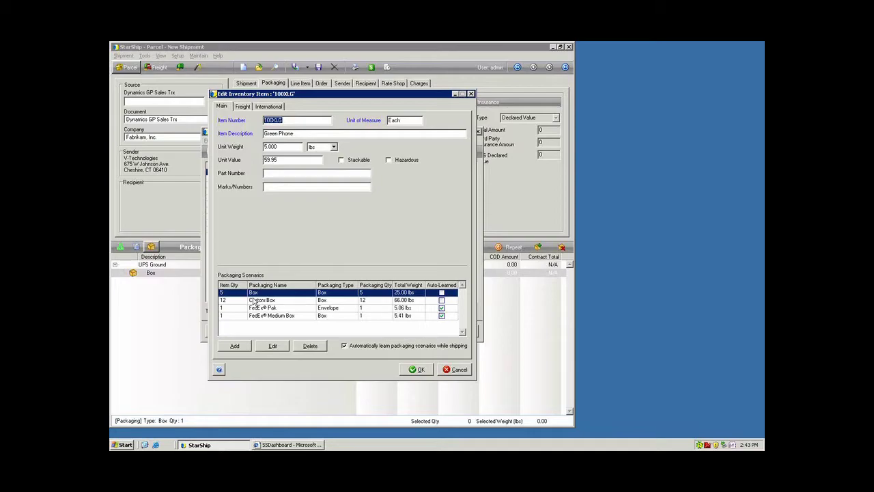
pyautogui.click(272, 347)
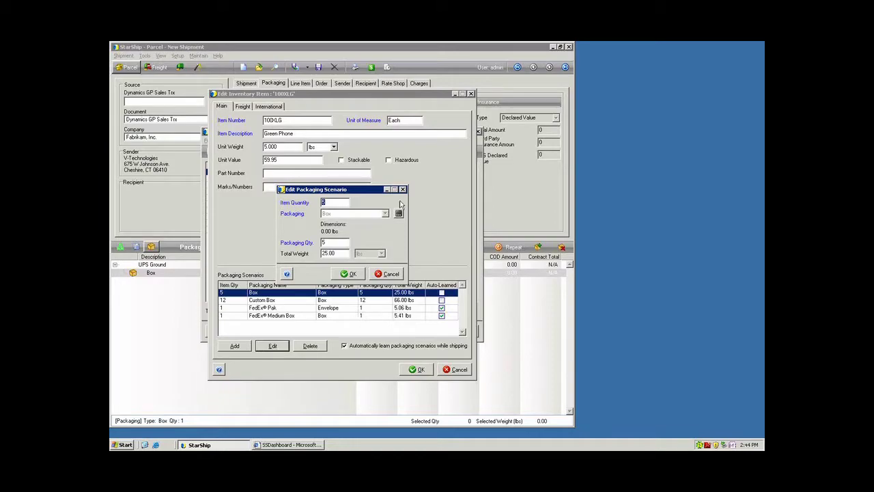
pyautogui.click(402, 190)
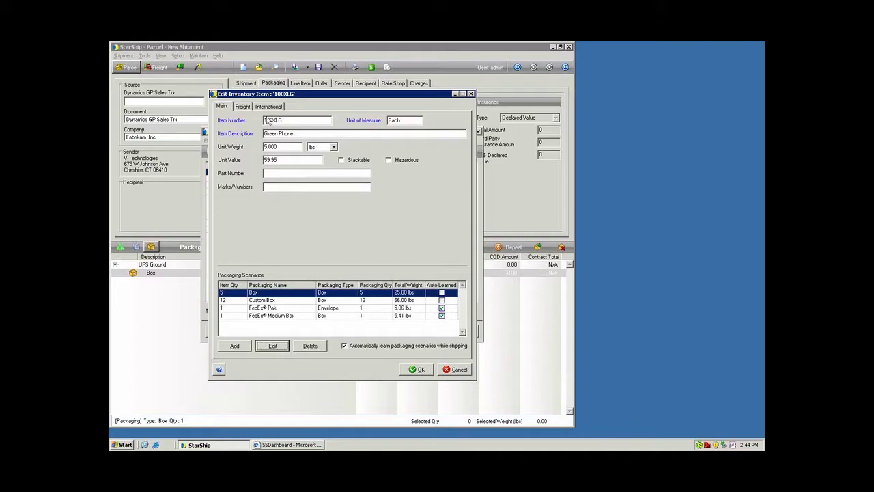
# - Review Green Phone's freight details, keeping NMFC 060620-00 and freight class 70 with no group
pyautogui.click(242, 106)
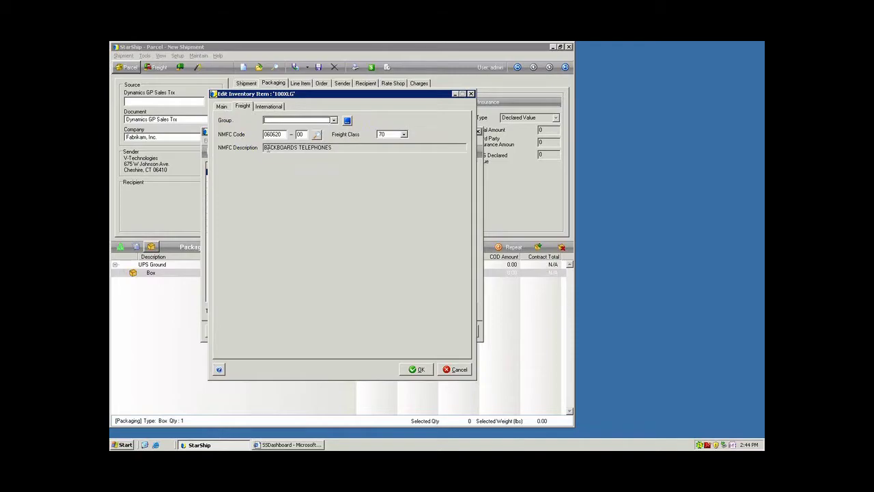
pyautogui.click(405, 135)
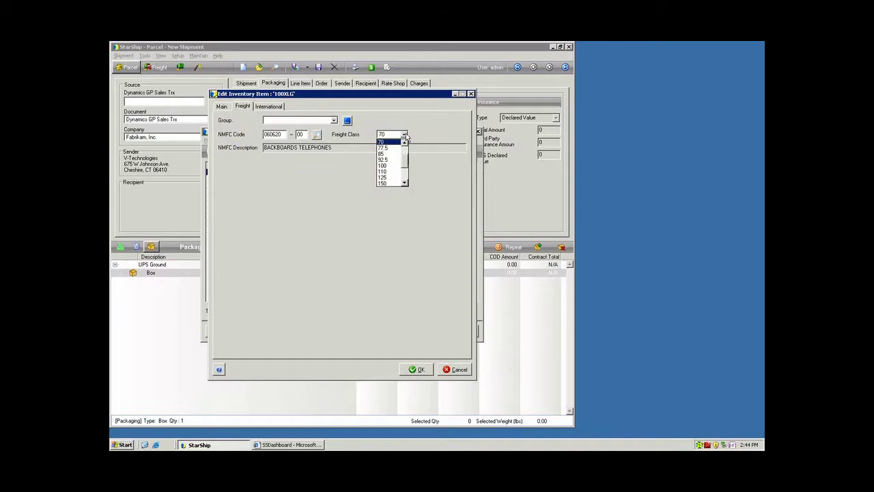
pyautogui.click(415, 124)
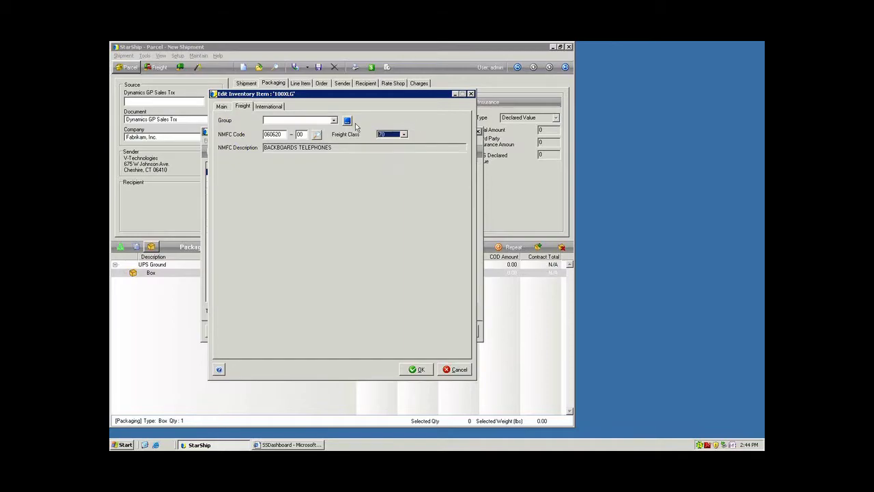
pyautogui.click(334, 121)
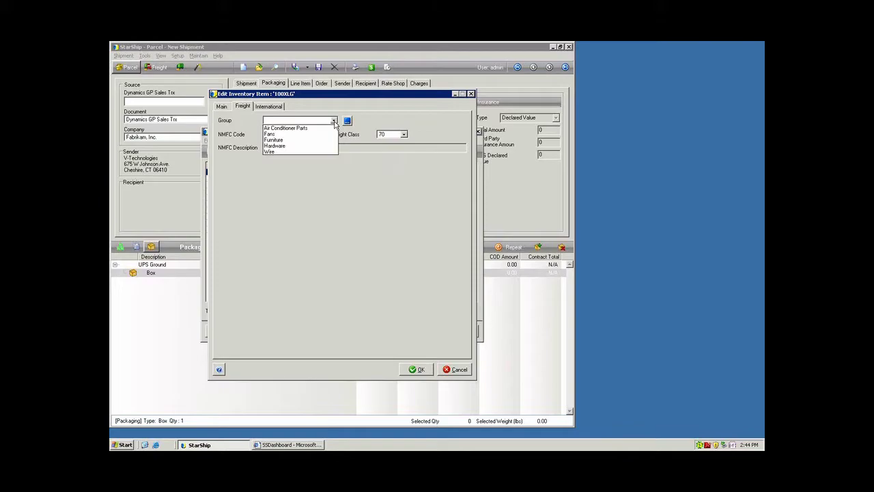
pyautogui.click(358, 113)
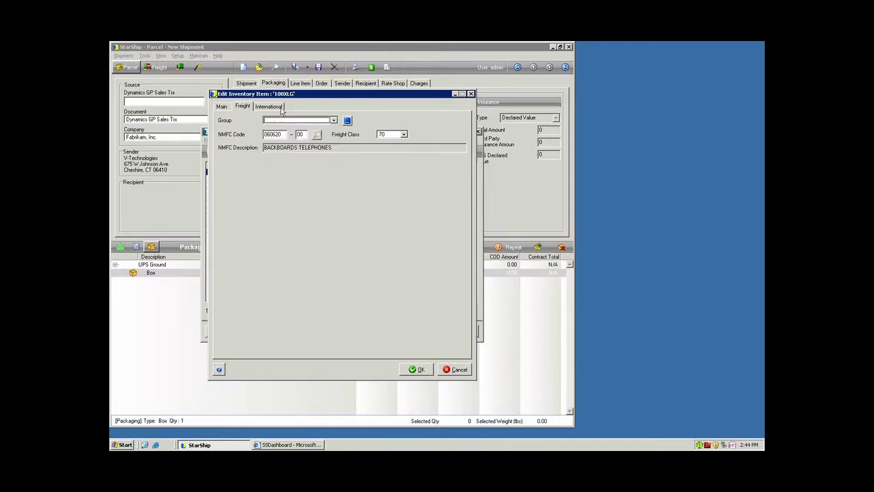
# - Set Green Phone's EEI classification to 'Commodity is subject to ITAR', then cancel the item edits
pyautogui.click(269, 107)
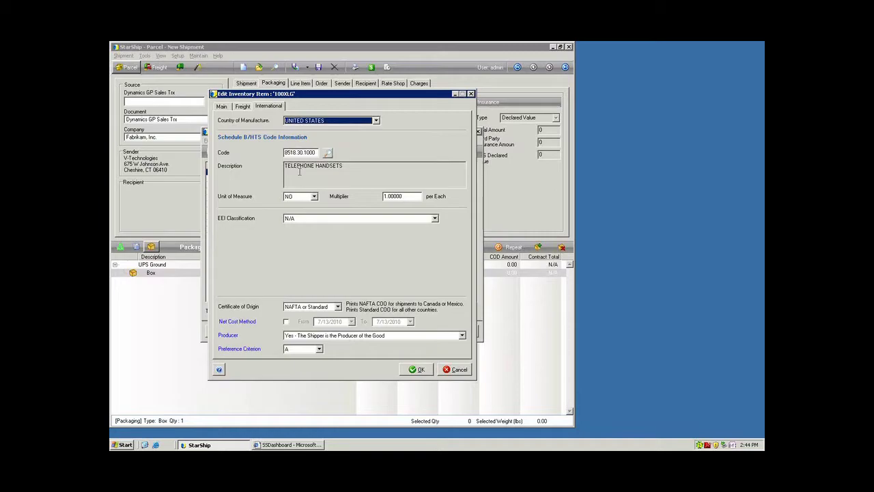
pyautogui.click(290, 220)
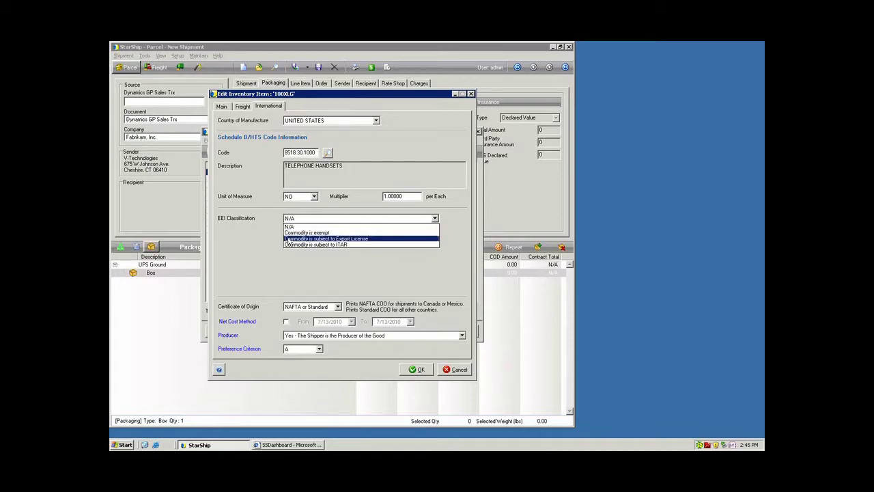
pyautogui.click(288, 239)
pyautogui.click(434, 218)
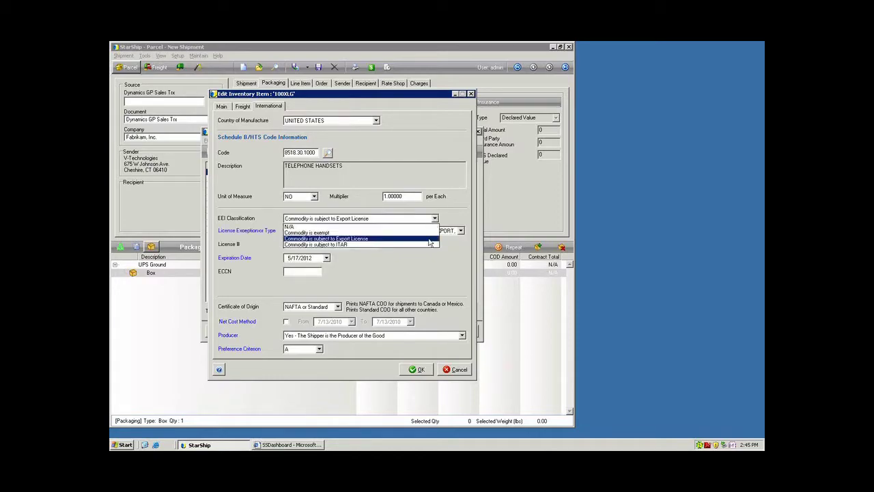
pyautogui.click(430, 245)
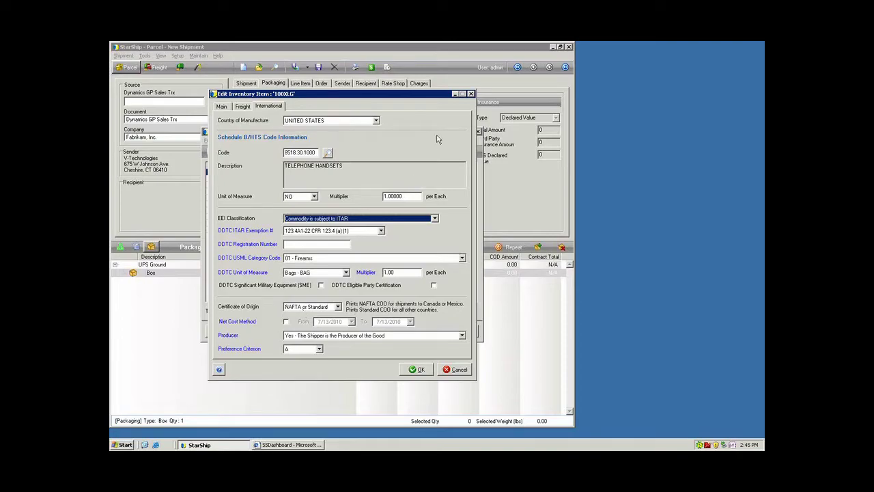
pyautogui.click(456, 370)
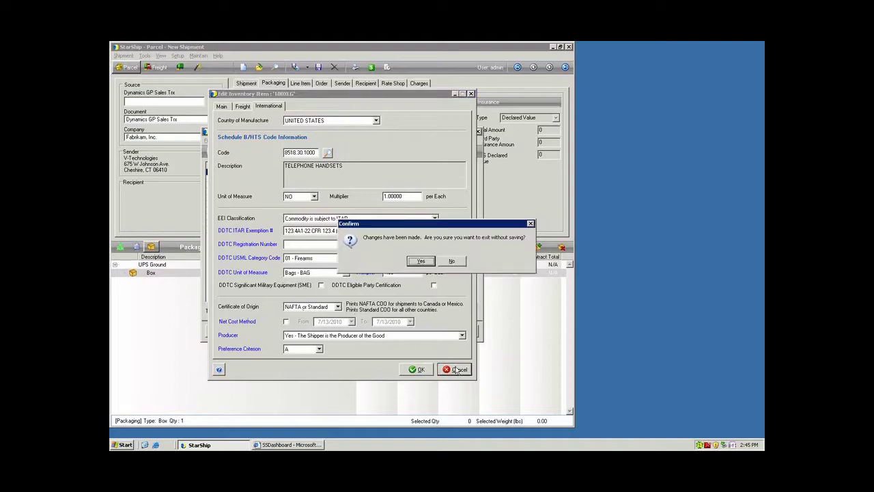
# - Leave the item unsaved and open Dynamics GP 10 & 2010 field mapping for Sales Trx
pyautogui.click(421, 263)
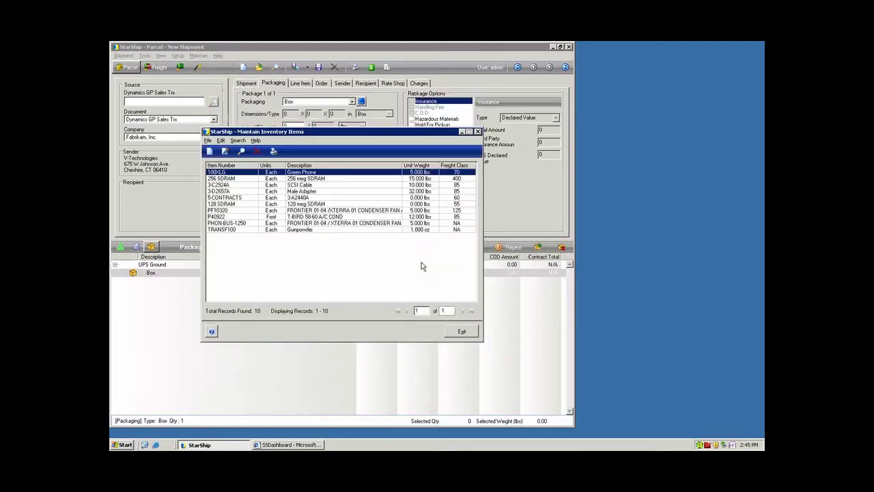
pyautogui.click(456, 334)
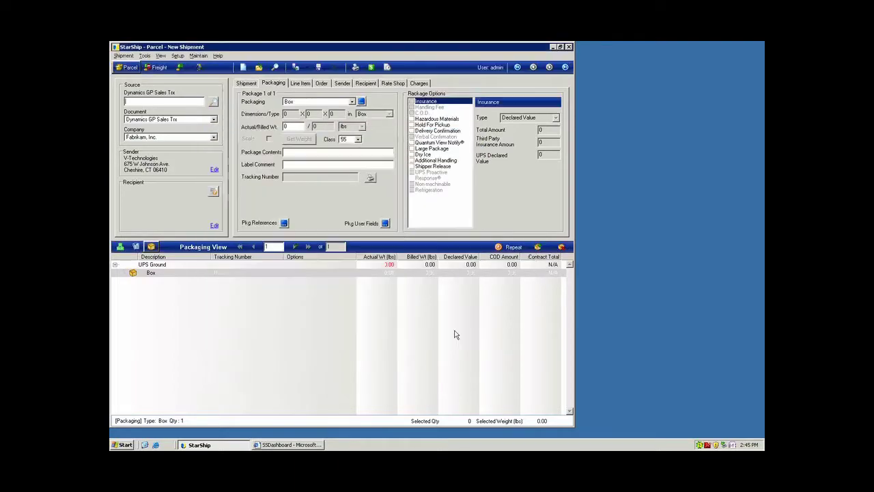
pyautogui.click(177, 56)
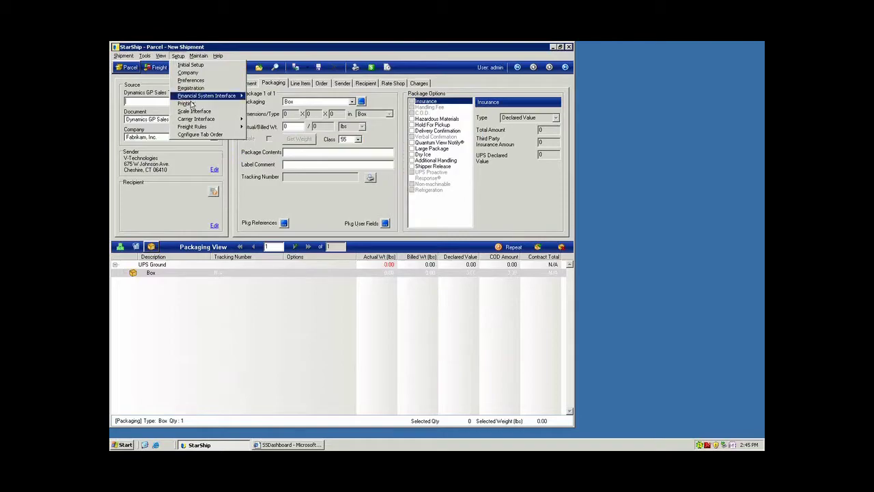
pyautogui.moveTo(194, 99)
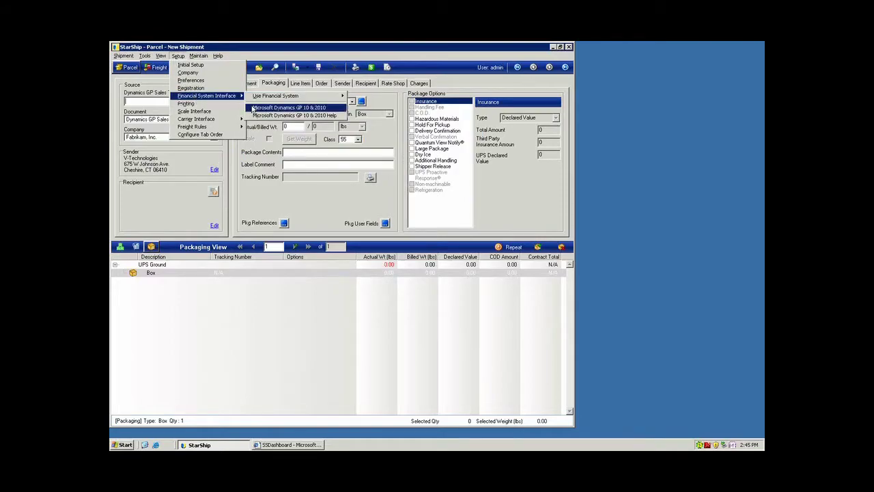
pyautogui.click(254, 108)
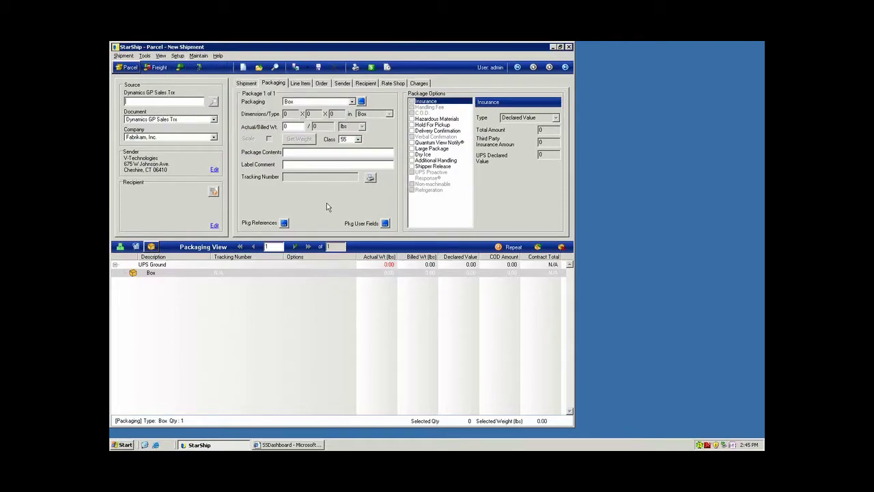
pyautogui.click(307, 174)
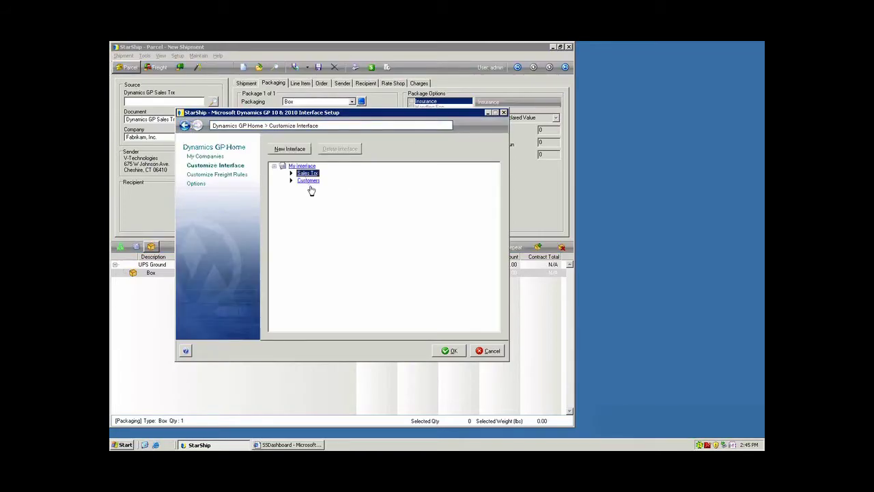
pyautogui.press('Return')
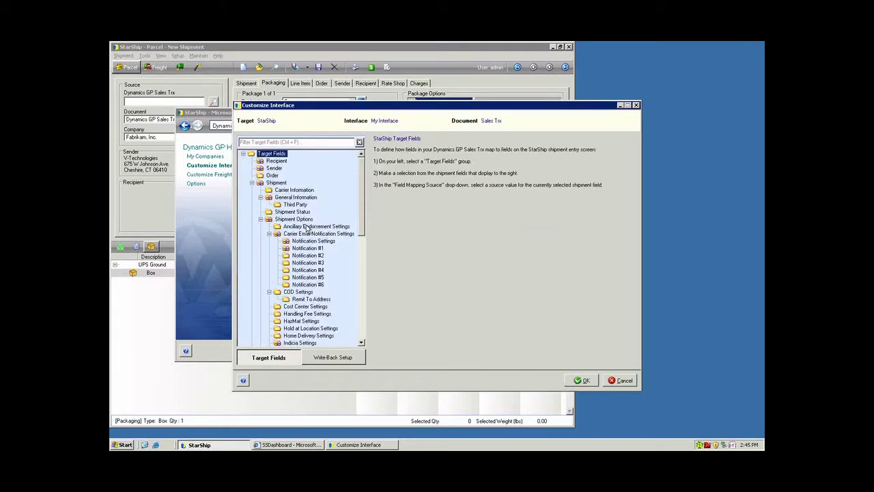
# - Filter target fields by 'line it' and revert Line Item mappings to defaults after briefly clearing them
pyautogui.moveTo(361, 186); pyautogui.dragTo(358, 235)
pyautogui.click(266, 141)
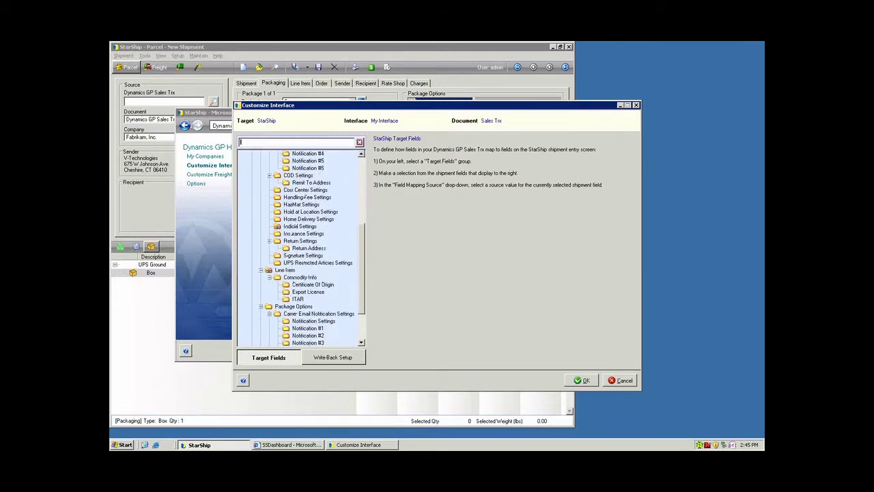
pyautogui.write('line it')
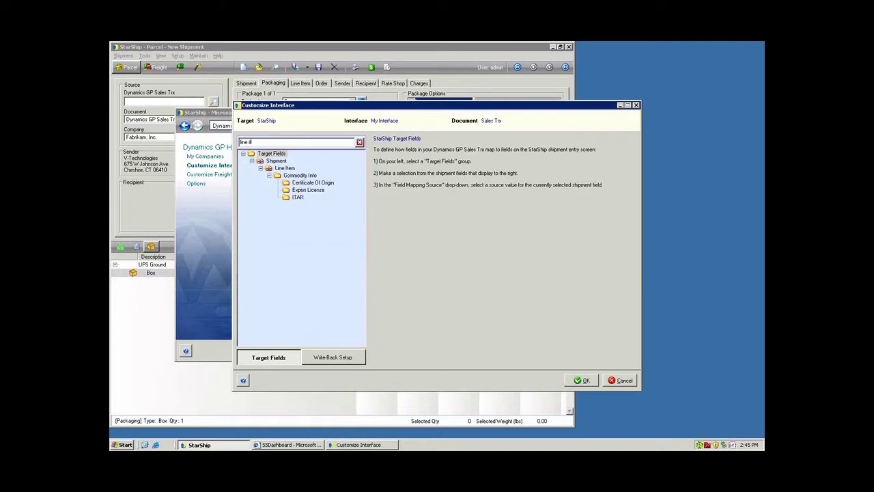
pyautogui.click(278, 170)
pyautogui.rightClick(278, 171)
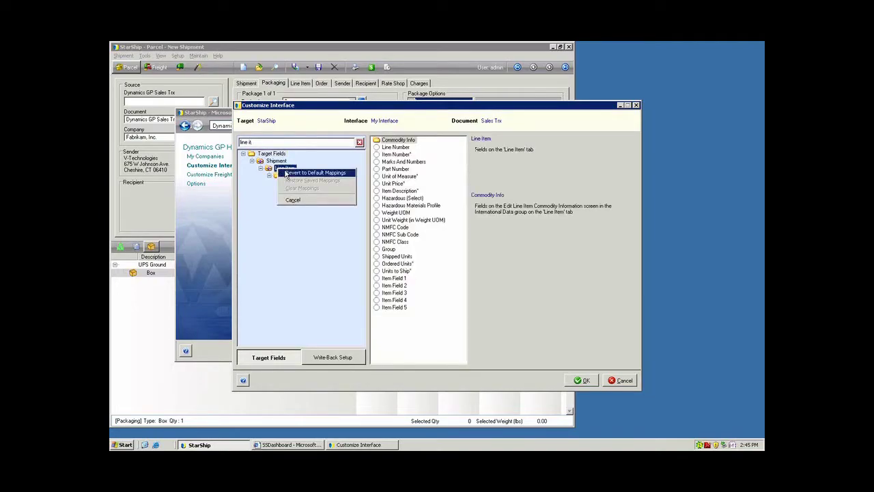
pyautogui.click(286, 173)
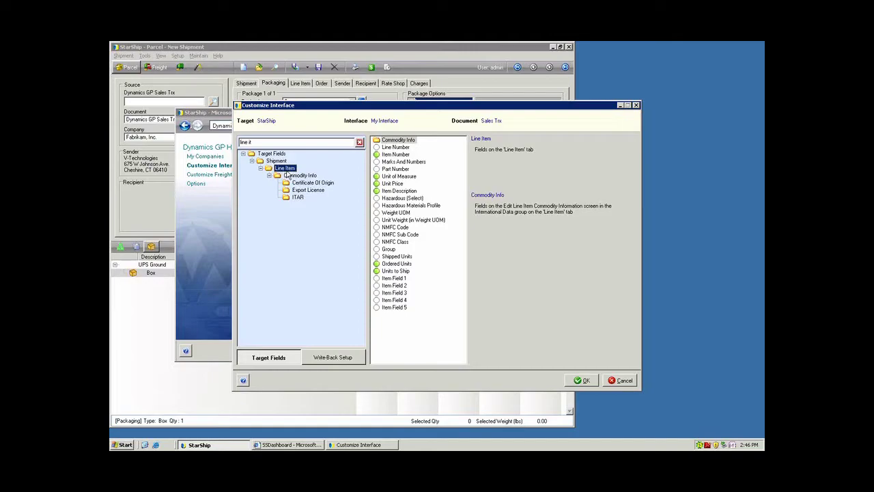
pyautogui.rightClick(288, 171)
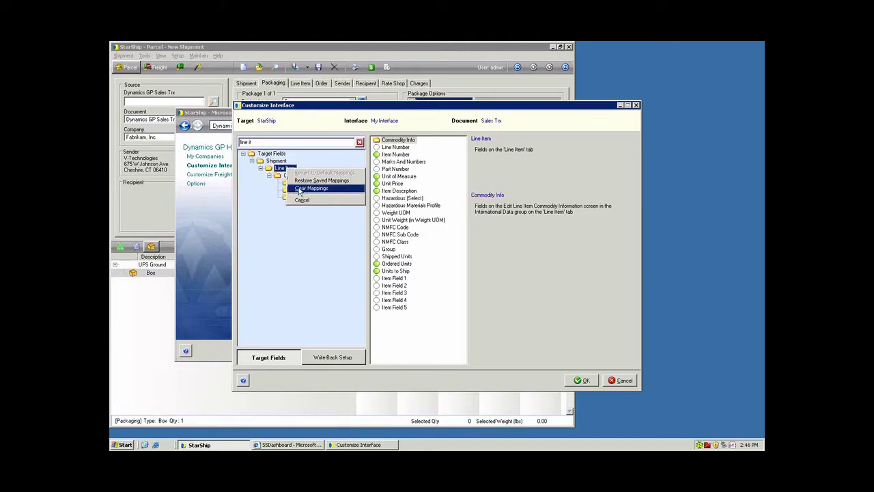
pyautogui.click(299, 190)
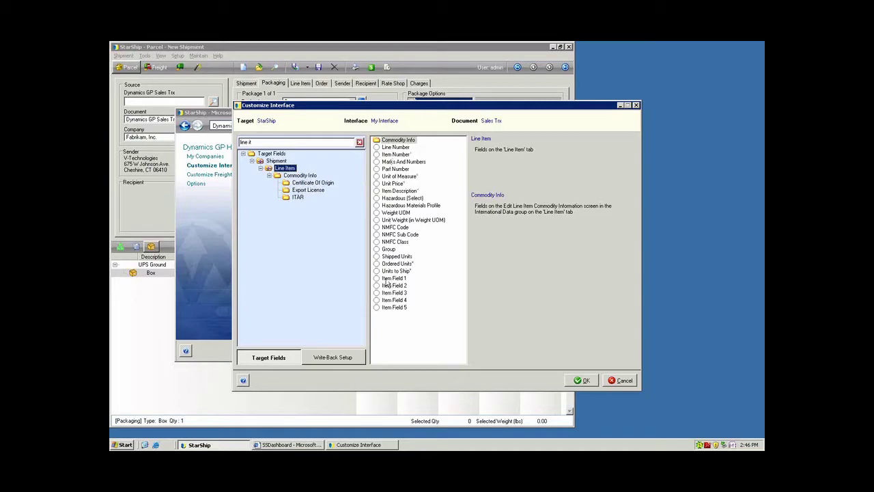
pyautogui.rightClick(290, 170)
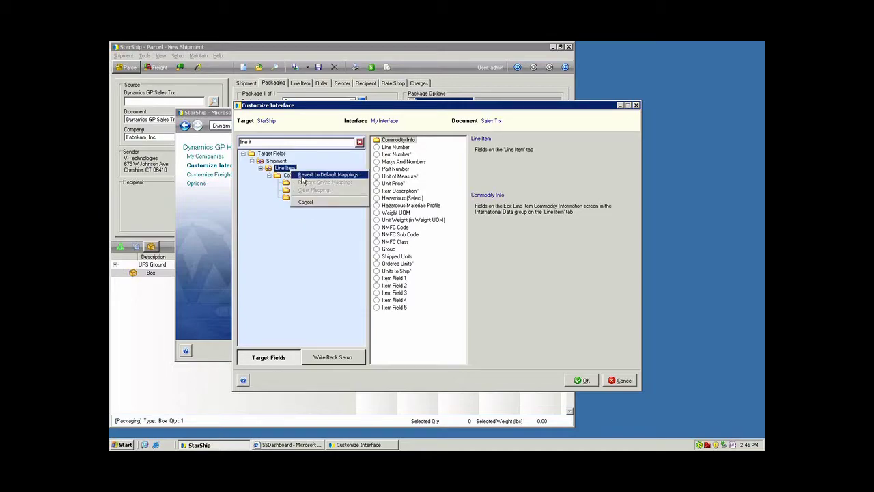
pyautogui.click(302, 175)
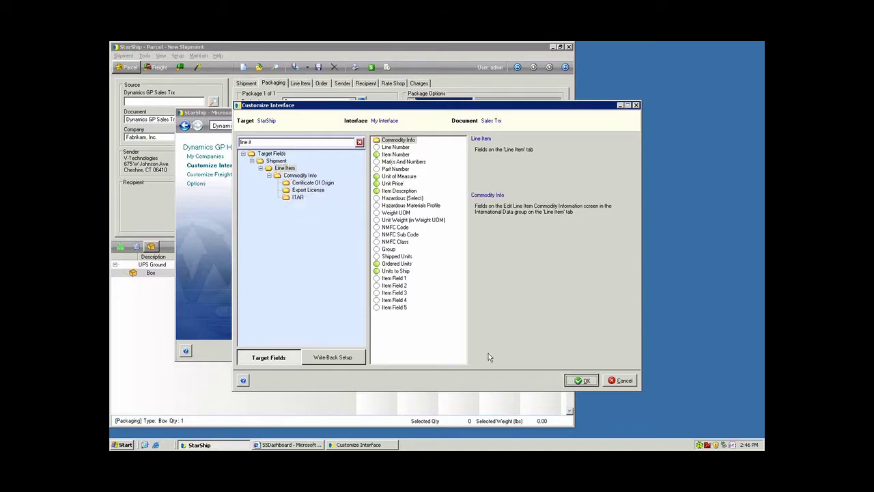
# - Close the interface setup dialogs and import Dynamics GP sales document 102 into the shipment
pyautogui.press('Return')
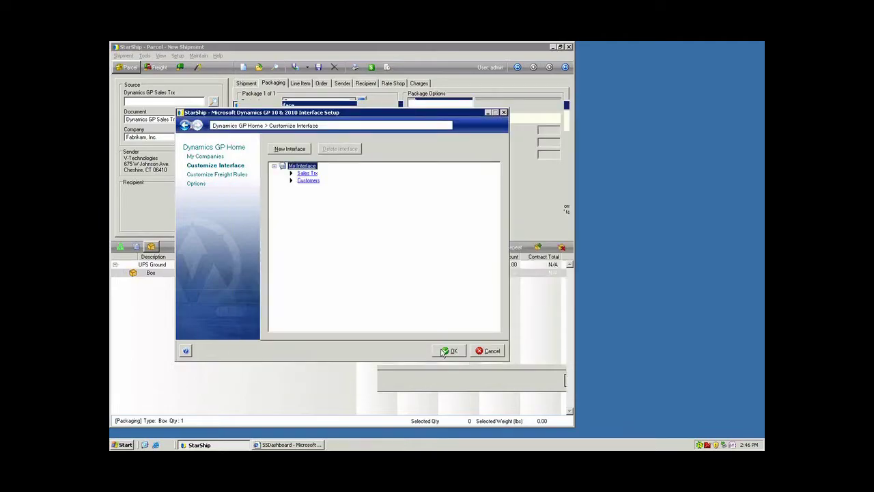
pyautogui.click(449, 351)
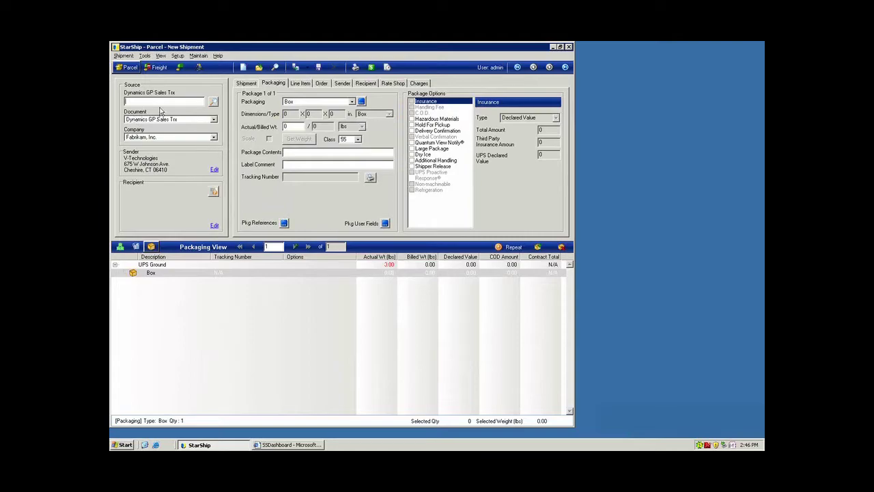
pyautogui.write('102')
pyautogui.press('Return')
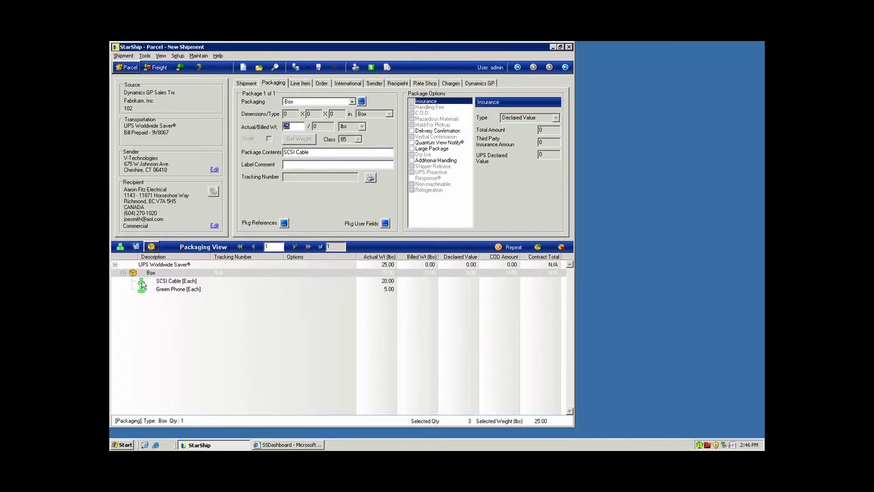
# - Add a second Box, move Green Phone into it, and view SCSI Cable's line item details
pyautogui.click(537, 247)
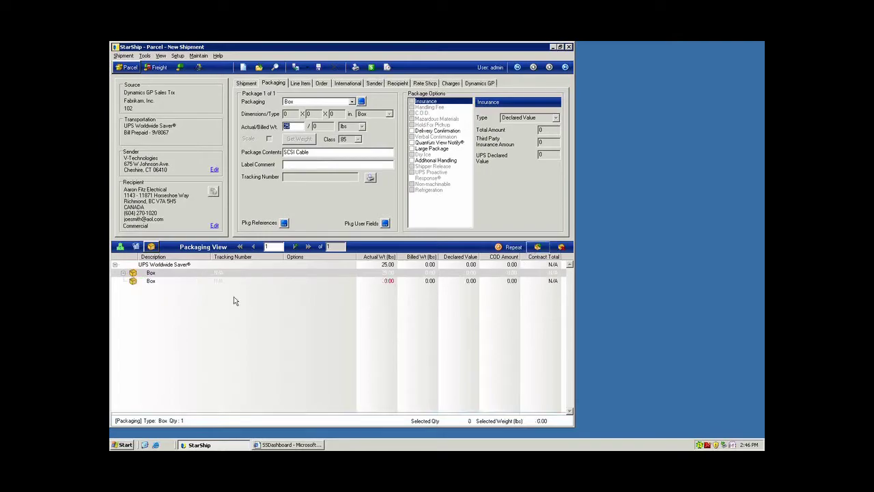
pyautogui.rightClick(193, 275)
pyautogui.click(201, 279)
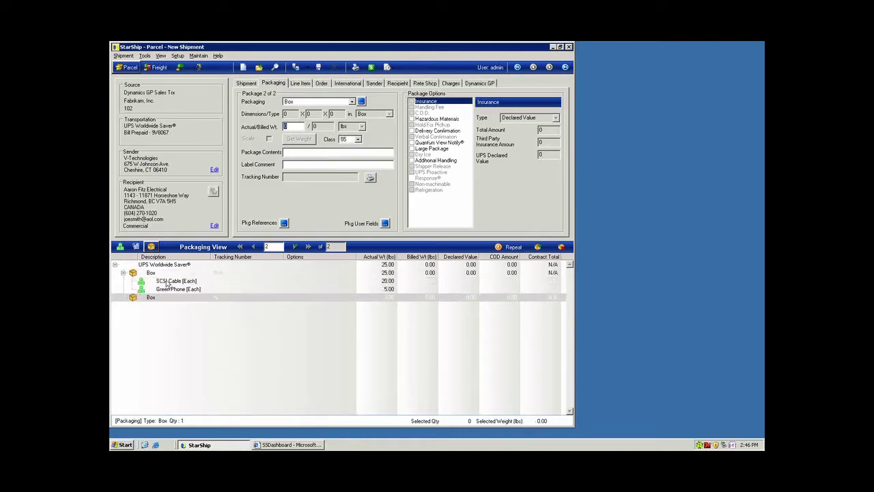
pyautogui.click(157, 298)
pyautogui.moveTo(158, 303); pyautogui.dragTo(157, 300)
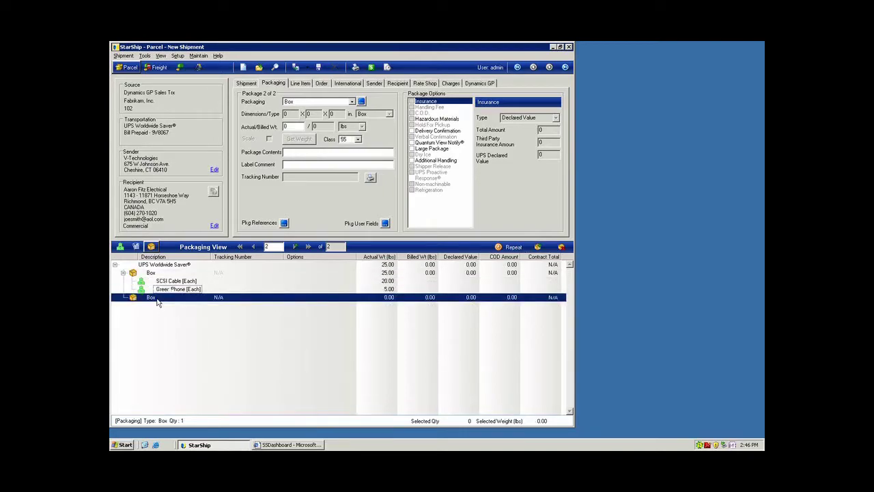
pyautogui.click(120, 248)
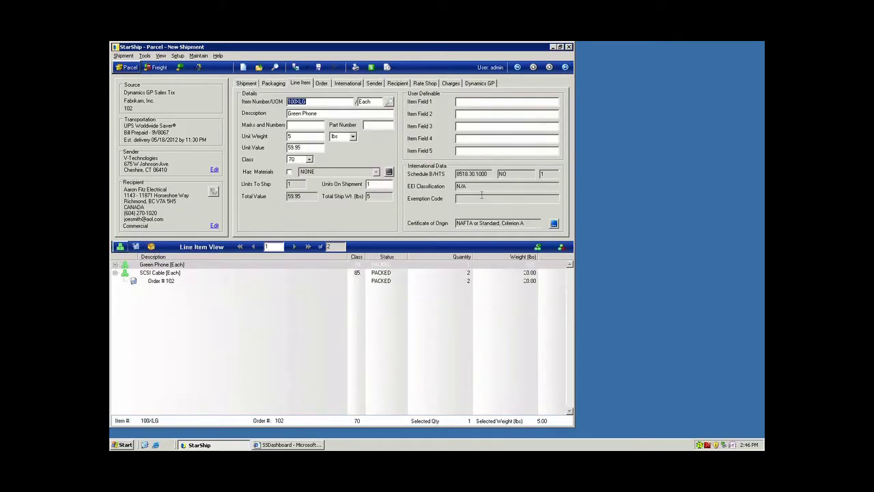
pyautogui.click(149, 273)
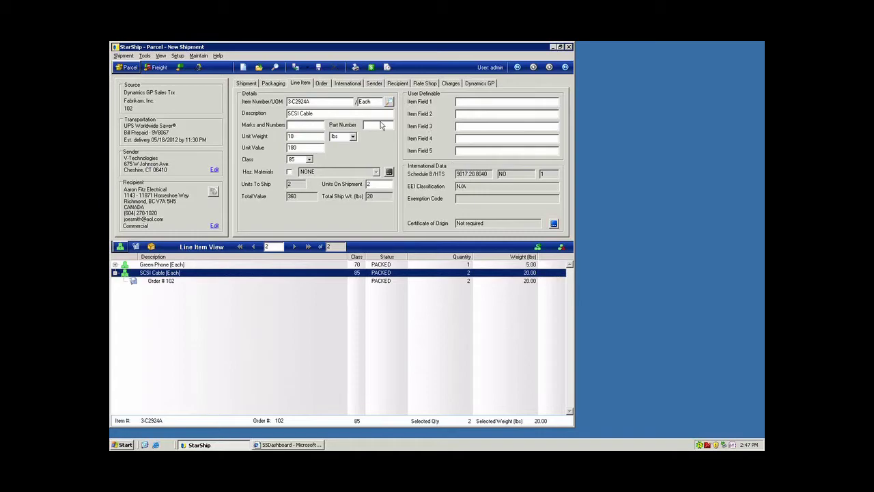
# - Set Terms of Sale to DDP, with shipper paying Transportation and Recipient billed for duties/taxes
pyautogui.click(345, 85)
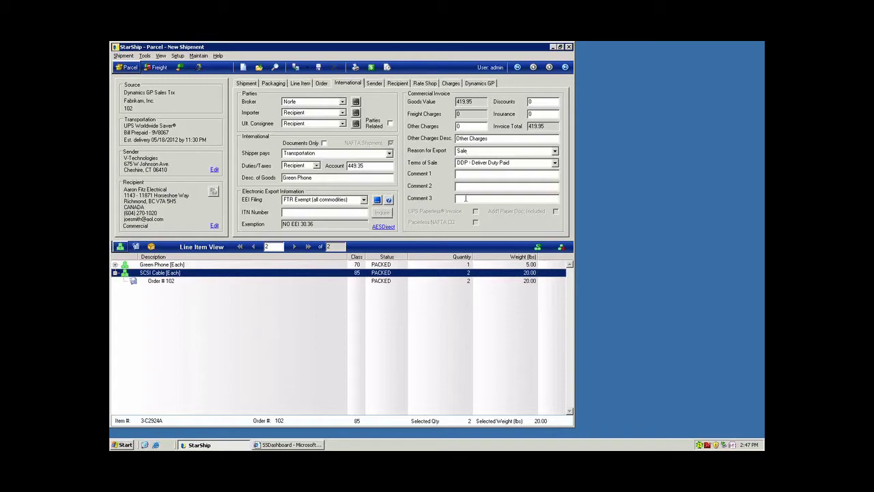
pyautogui.click(554, 163)
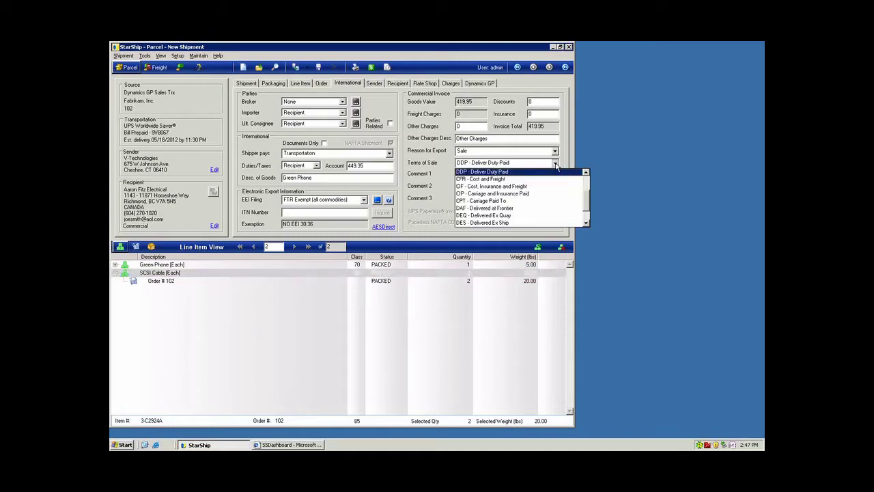
pyautogui.click(562, 160)
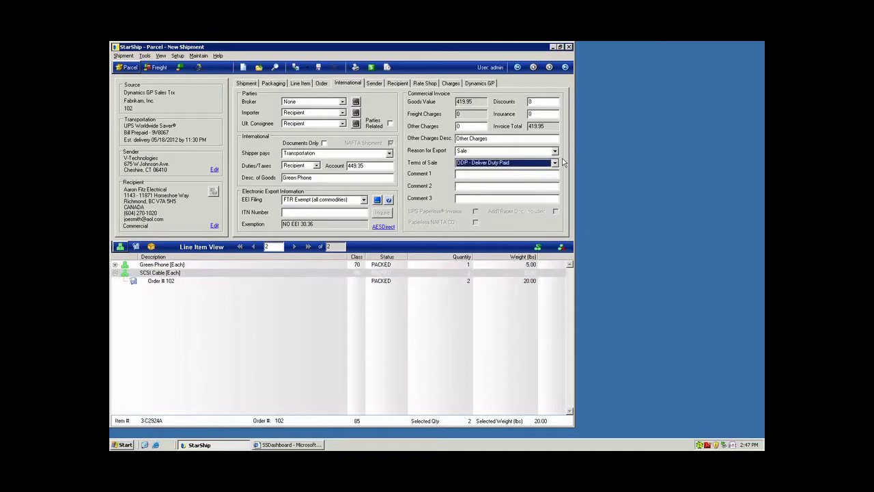
pyautogui.click(388, 155)
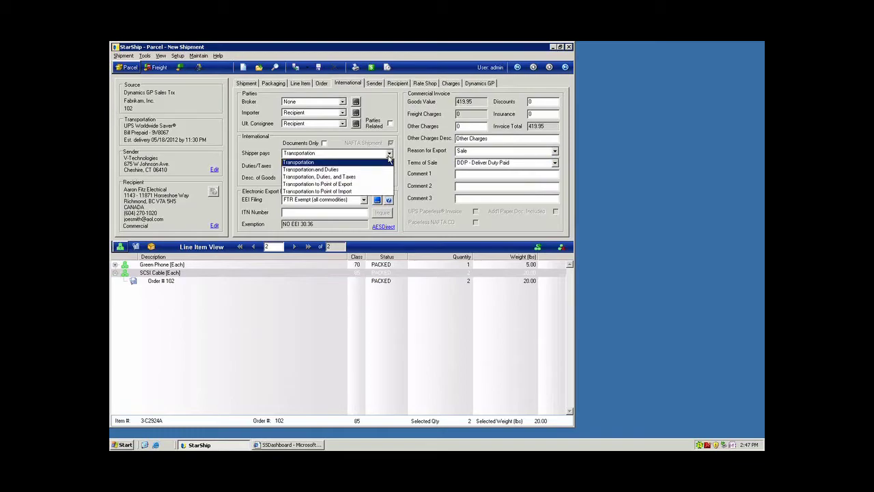
pyautogui.click(382, 162)
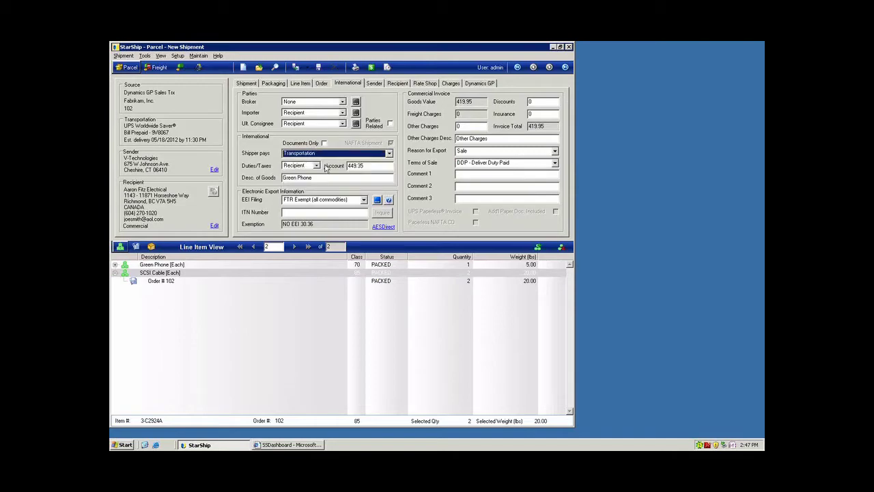
pyautogui.click(316, 166)
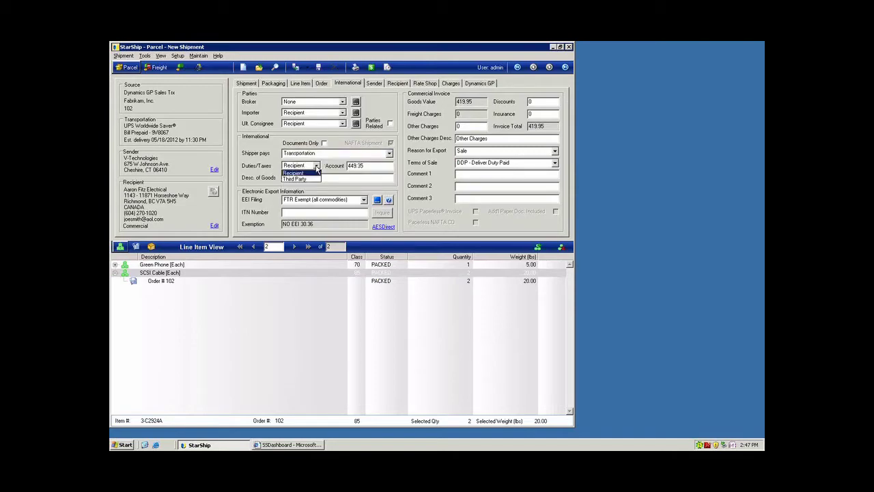
pyautogui.click(314, 172)
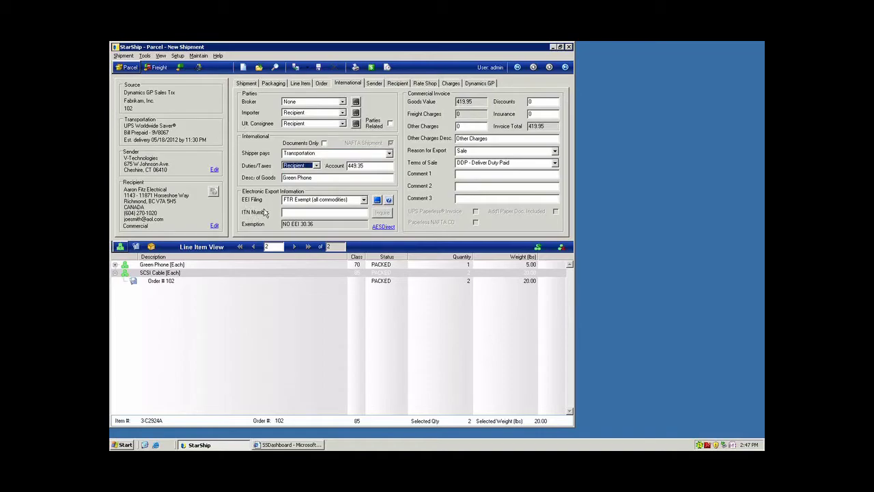
pyautogui.click(377, 200)
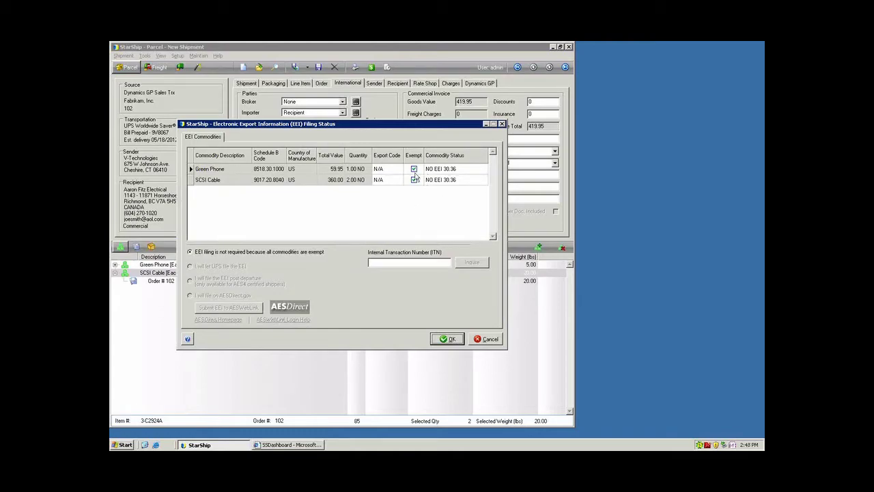
# - Exempt Green Phone from EEI filing so all commodities are FTR Exempt under NO EEI 30.36
pyautogui.click(414, 168)
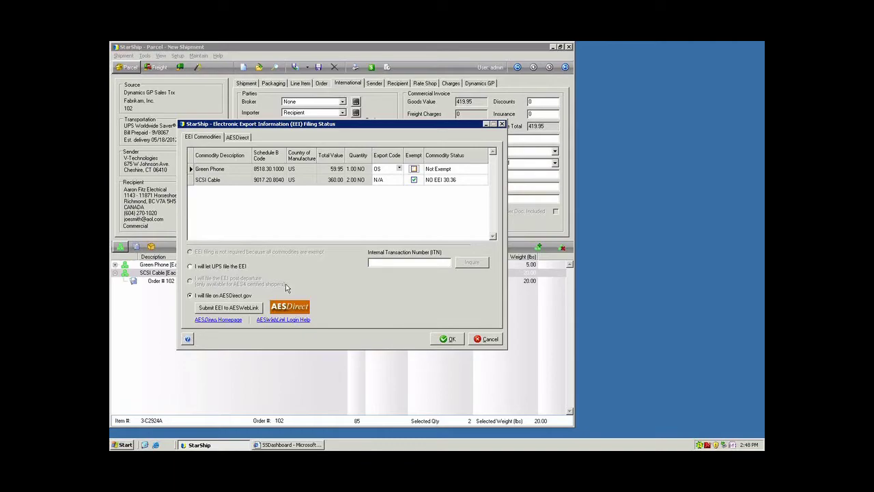
pyautogui.click(380, 264)
pyautogui.click(190, 266)
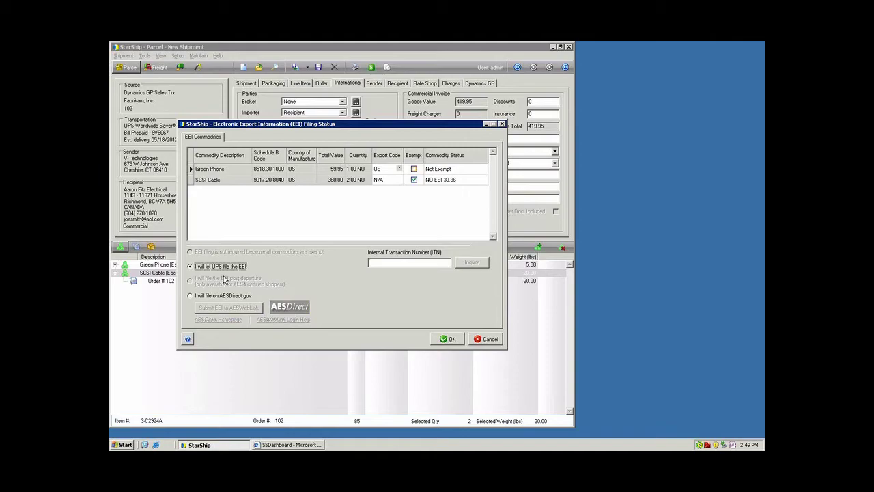
pyautogui.click(413, 168)
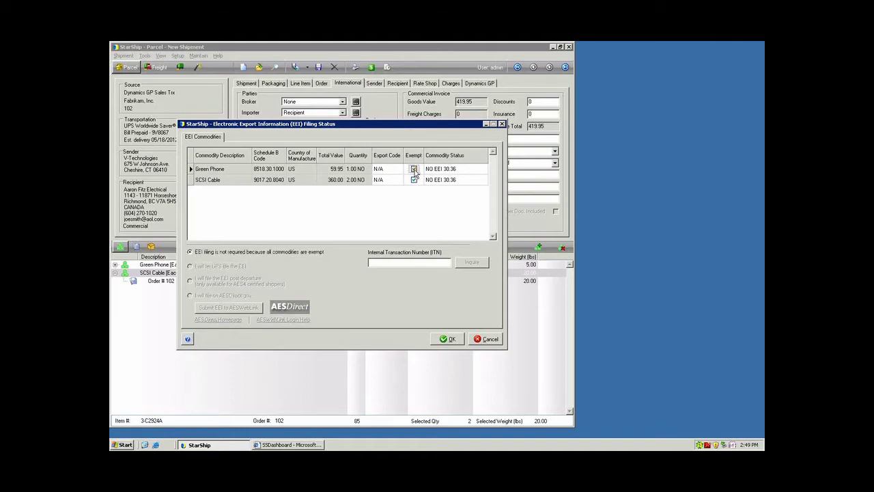
pyautogui.click(451, 340)
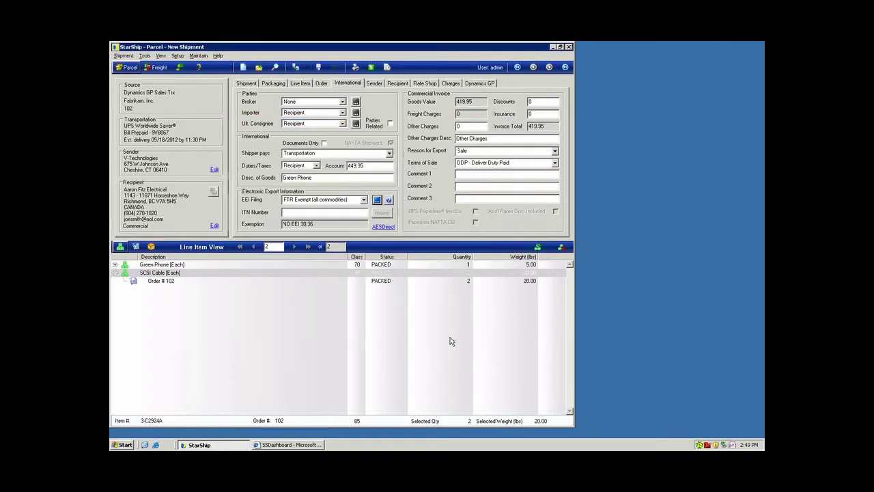
# - Ship the order, then close the Commercial Invoice, NAFTA Certificate and UPS label previews
pyautogui.click(295, 67)
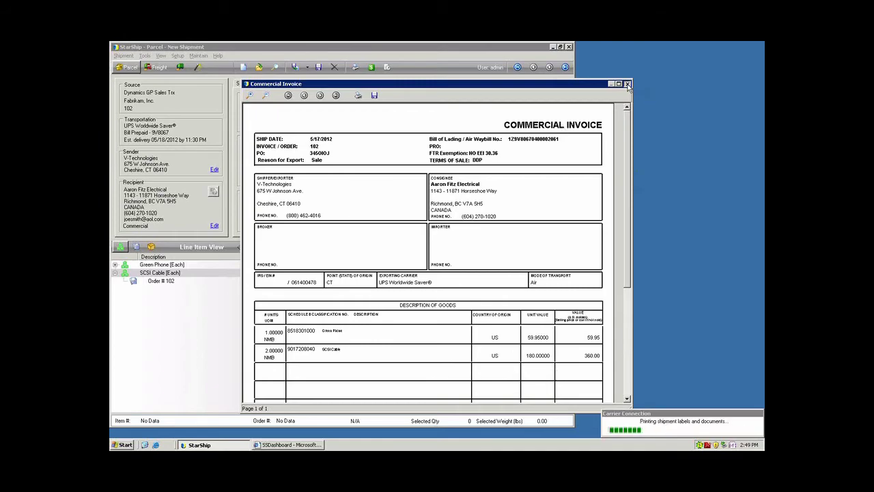
pyautogui.click(627, 84)
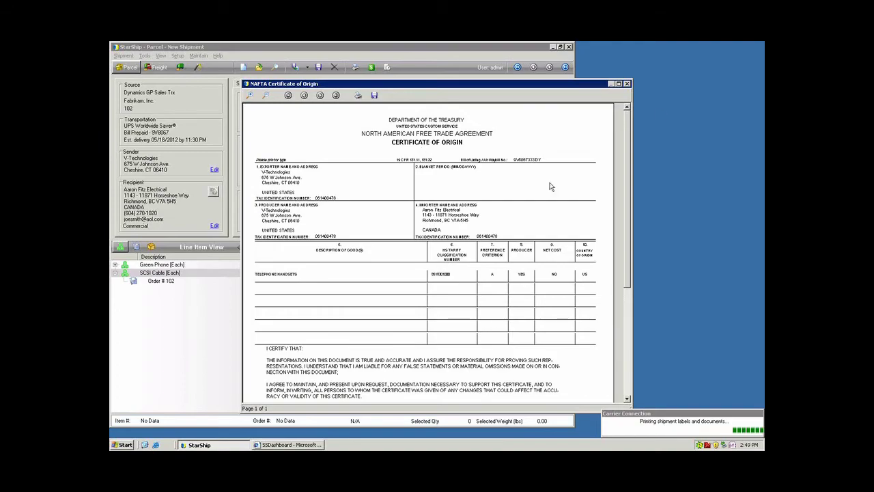
pyautogui.click(627, 84)
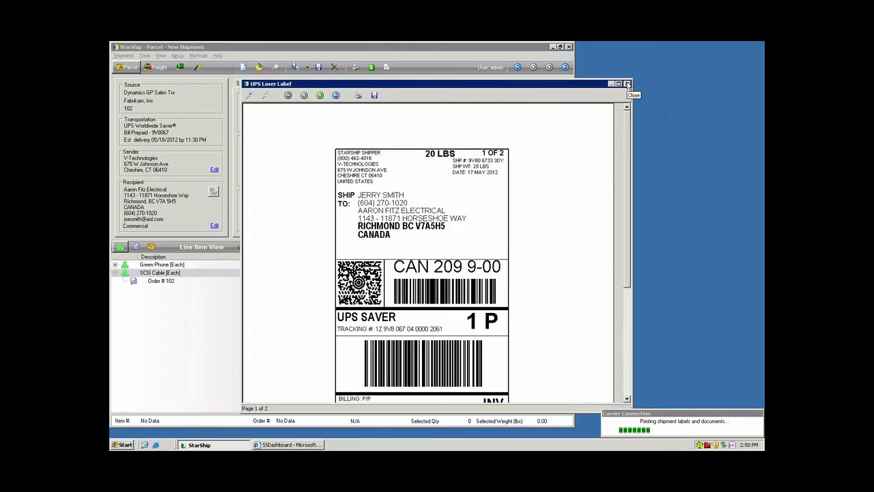
pyautogui.click(627, 84)
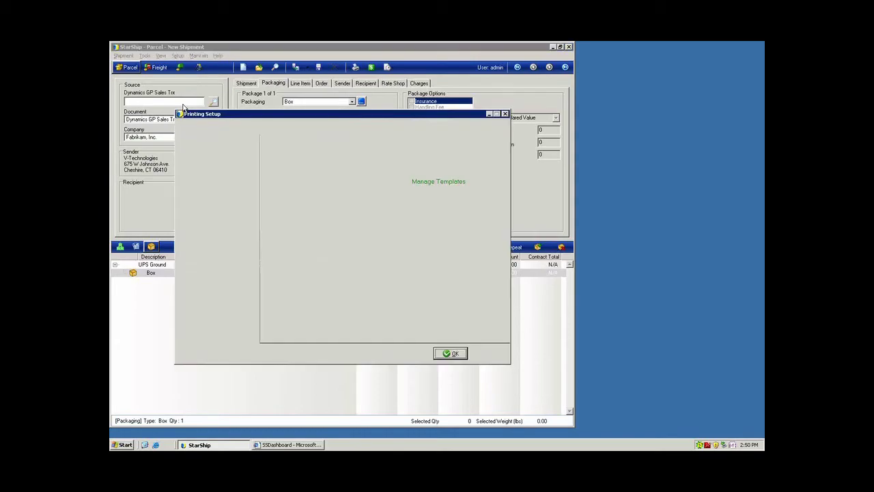
# - Browse Printing Setup's printers, labels and documents, expanding FedEx documents and selecting Commercial Invoice
pyautogui.click(217, 159)
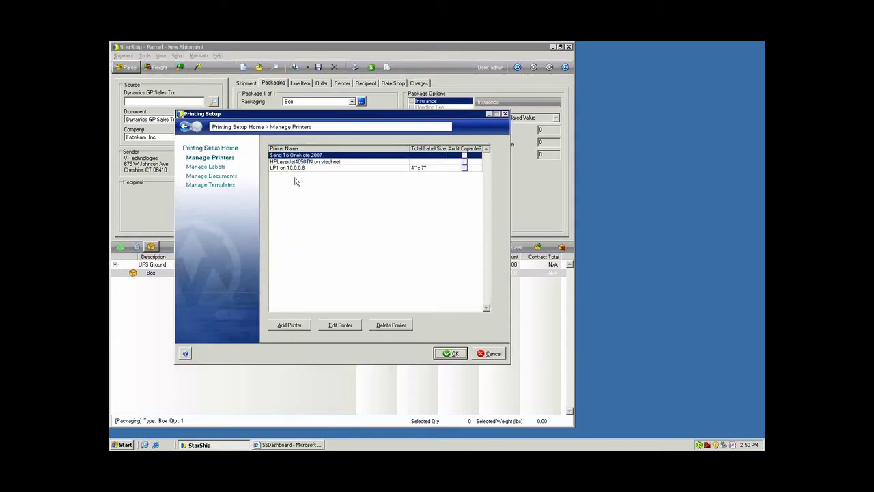
pyautogui.click(203, 169)
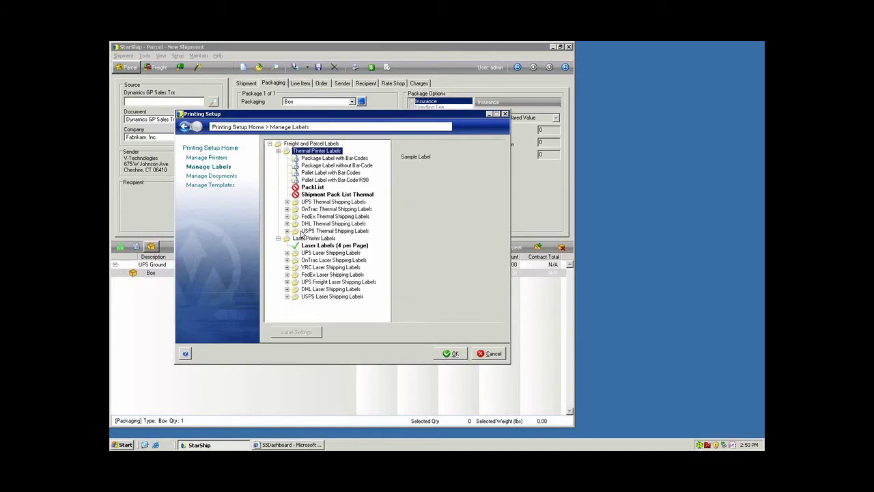
pyautogui.click(198, 176)
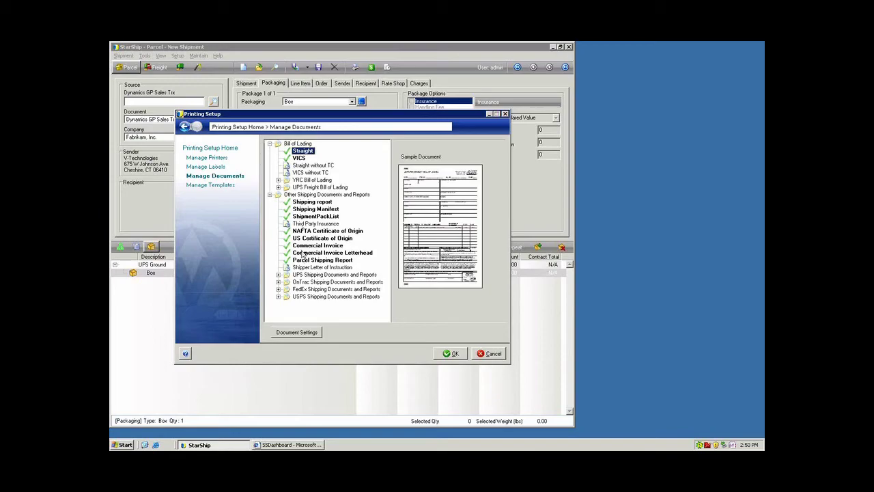
pyautogui.click(279, 289)
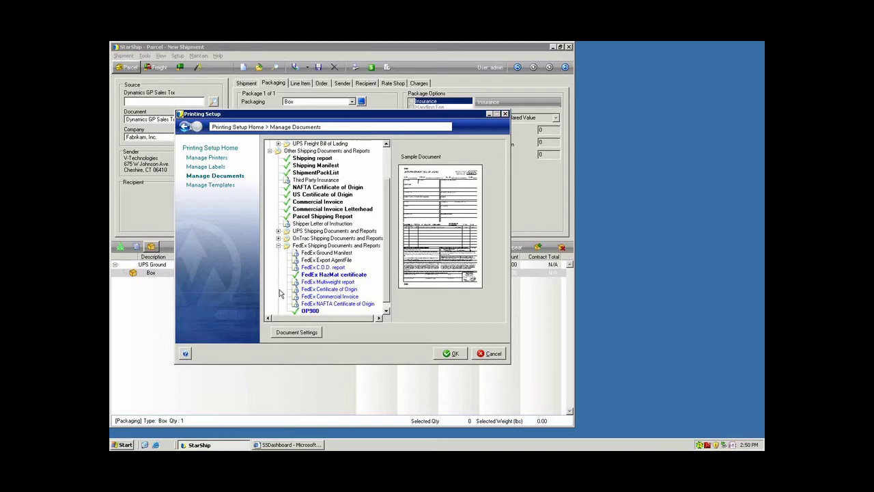
pyautogui.click(301, 202)
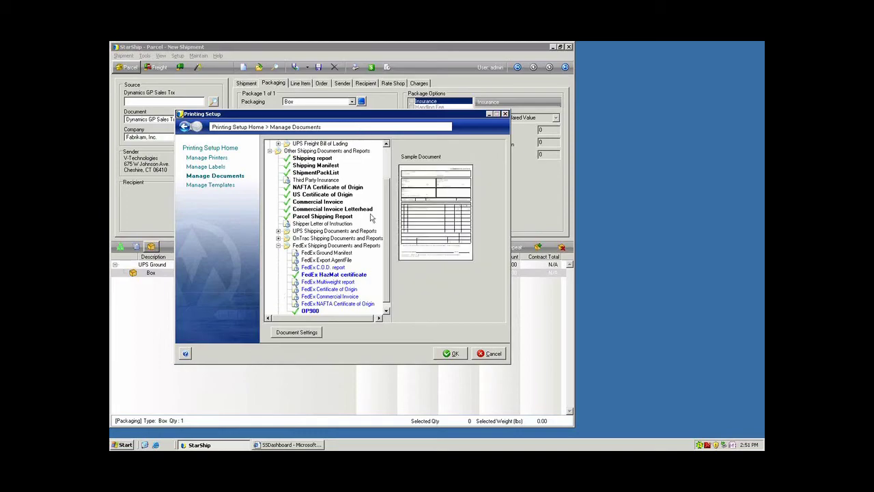
pyautogui.click(294, 333)
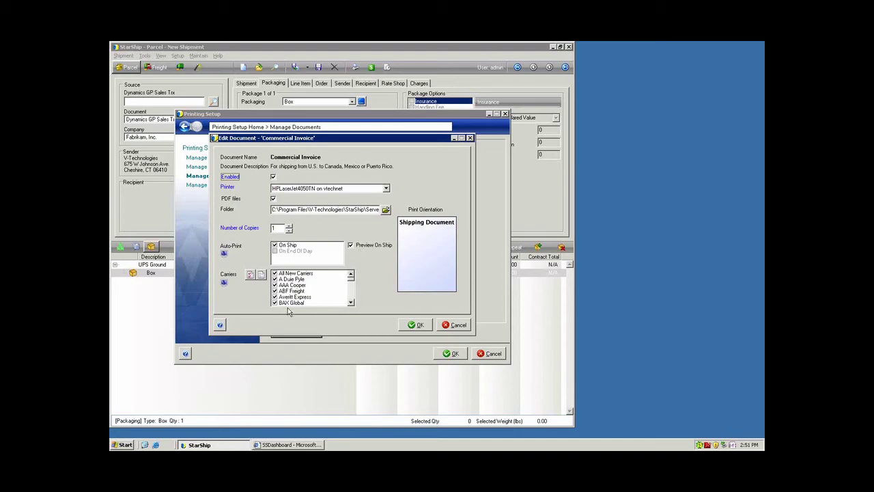
pyautogui.click(457, 325)
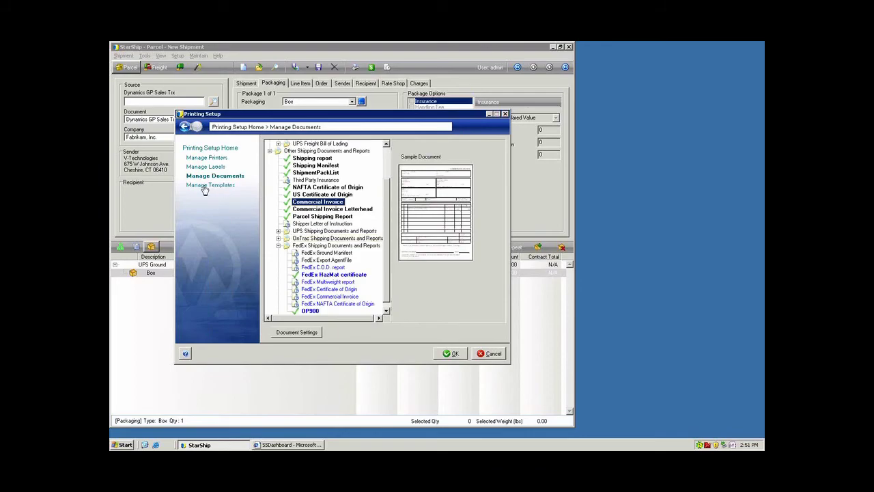
pyautogui.click(205, 188)
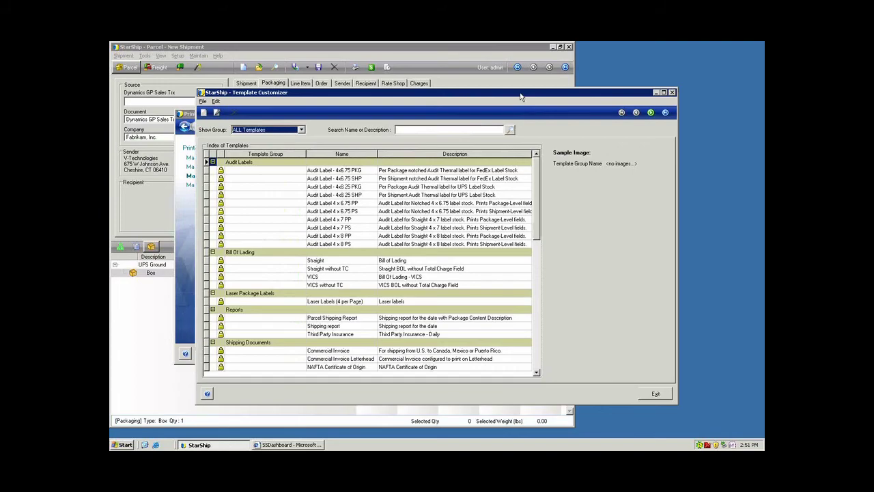
# - Scroll the Template Customizer list and preview the Package Label with Bar-Codes template
pyautogui.moveTo(520, 97); pyautogui.dragTo(499, 96)
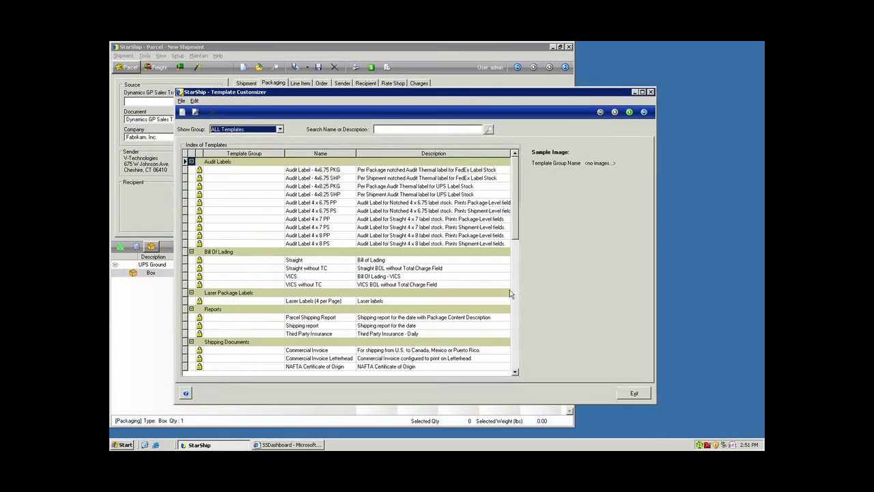
pyautogui.click(514, 372)
pyautogui.click(515, 372)
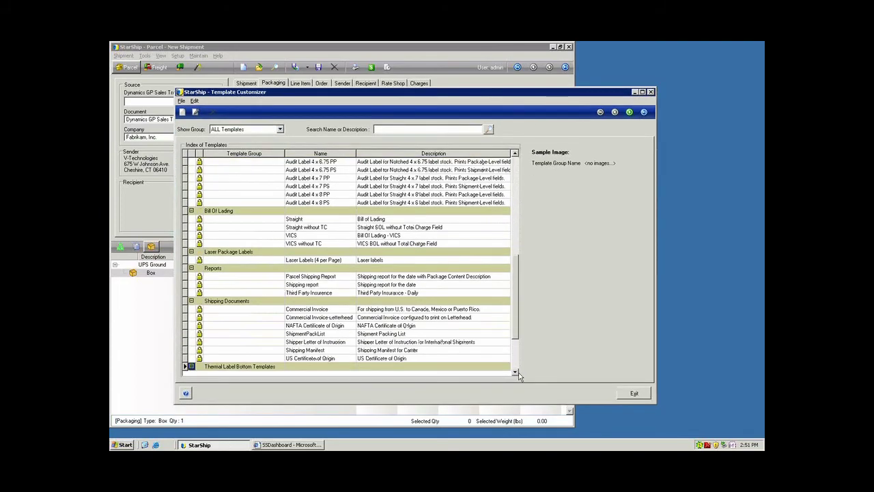
pyautogui.click(515, 372)
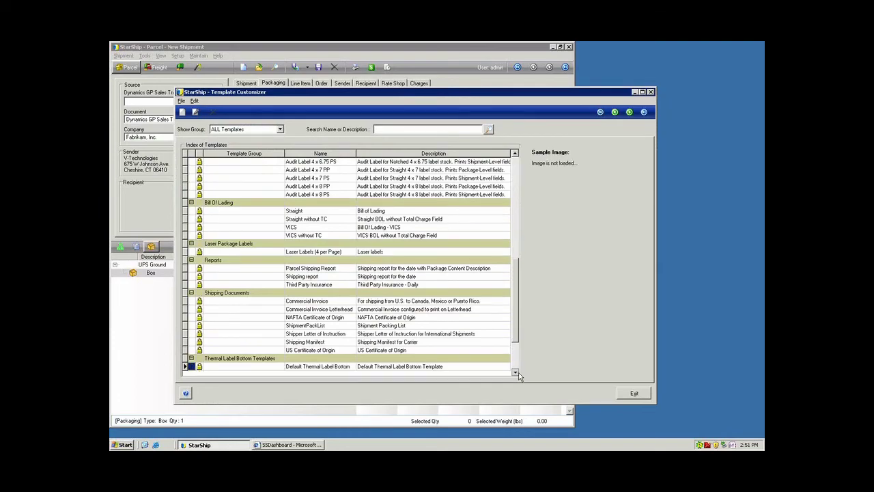
pyautogui.scroll(-1, 517, 373)
pyautogui.click(314, 179)
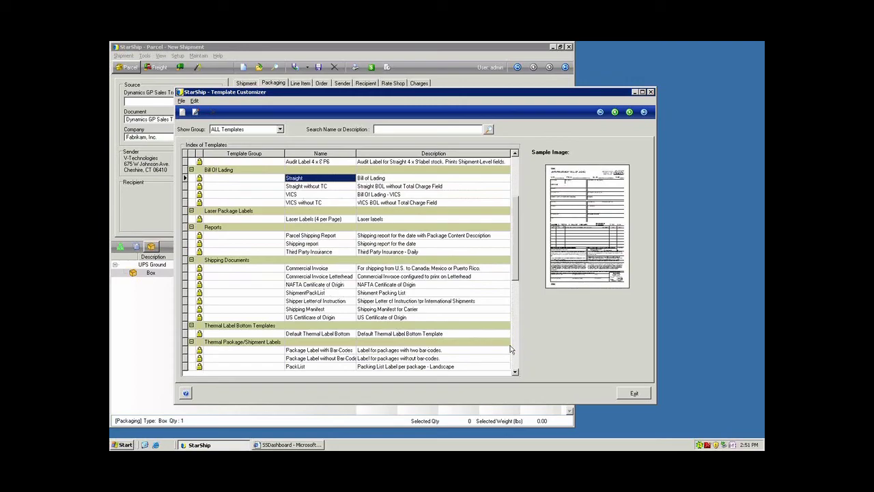
pyautogui.click(314, 352)
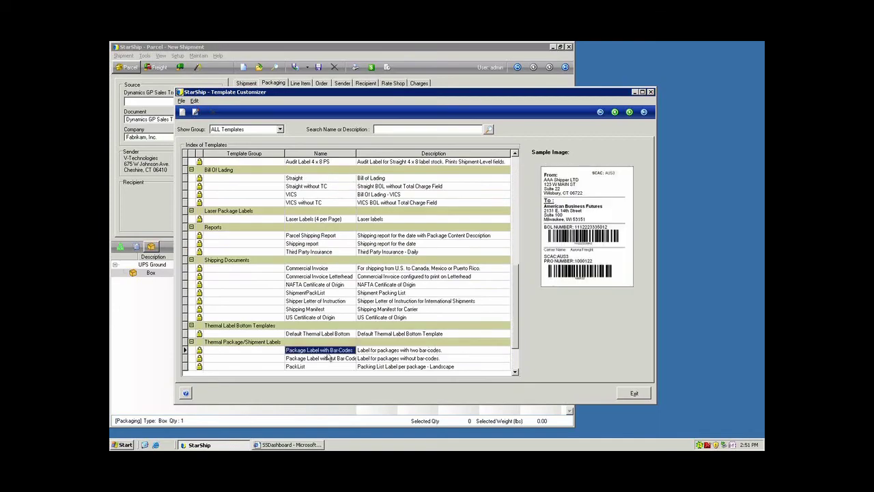
# - Draw a new barcode below the PRO barcode and bind it to Order > Order PO Number
pyautogui.doubleClick(331, 351)
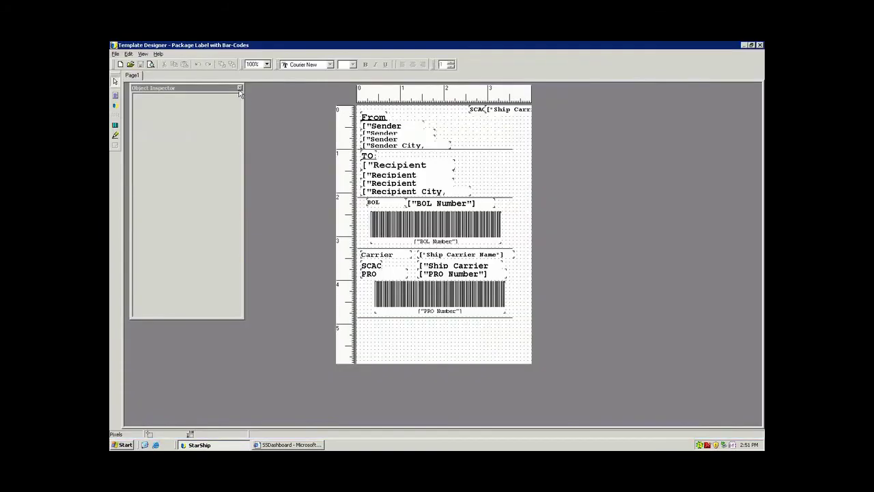
pyautogui.click(240, 88)
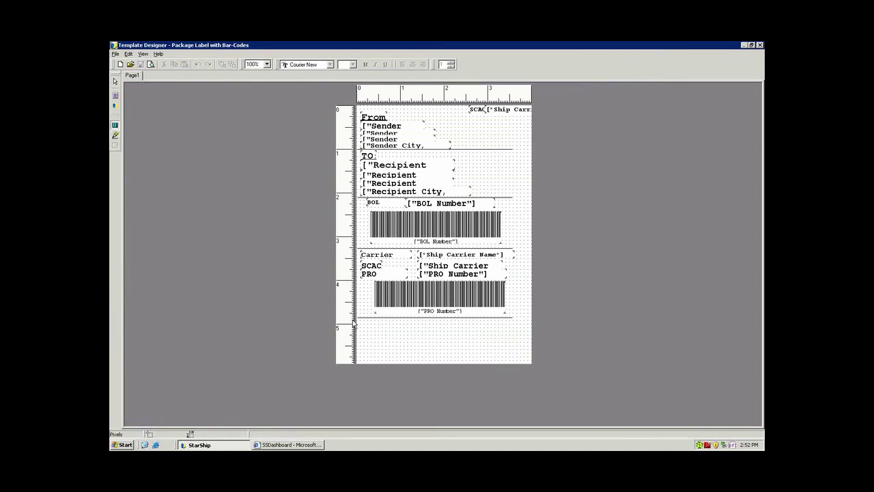
pyautogui.moveTo(365, 325); pyautogui.dragTo(500, 336)
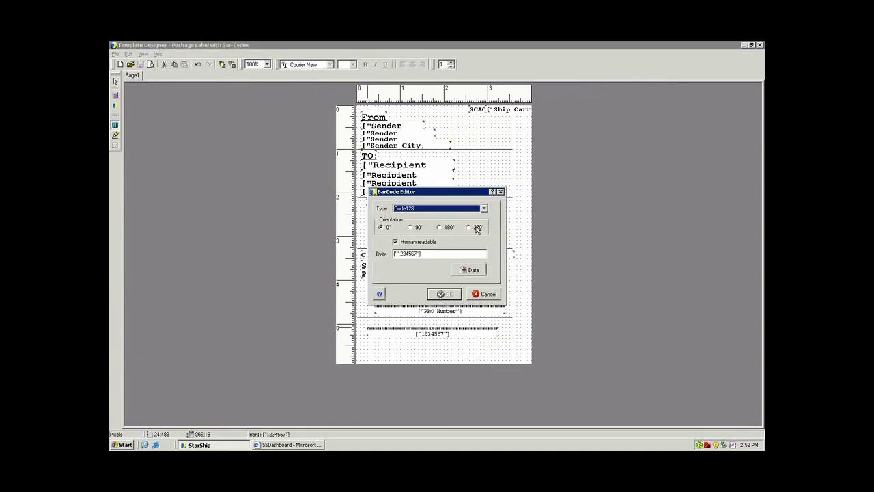
pyautogui.click(471, 269)
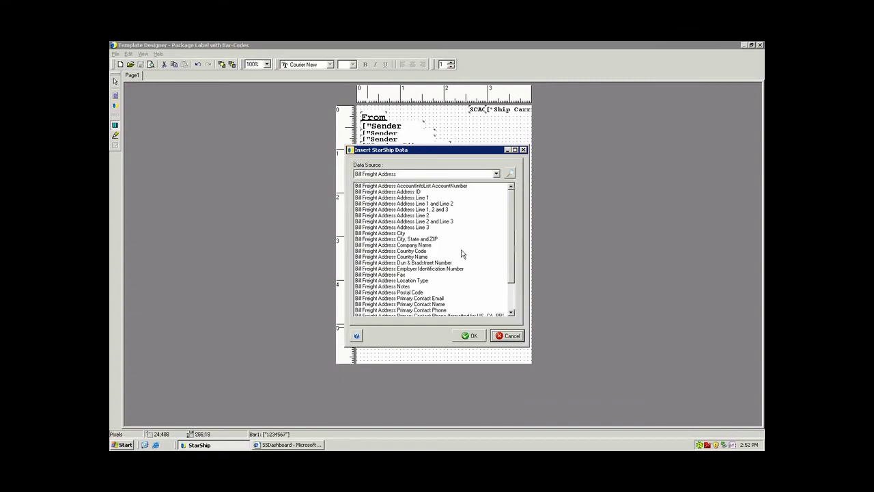
pyautogui.click(496, 174)
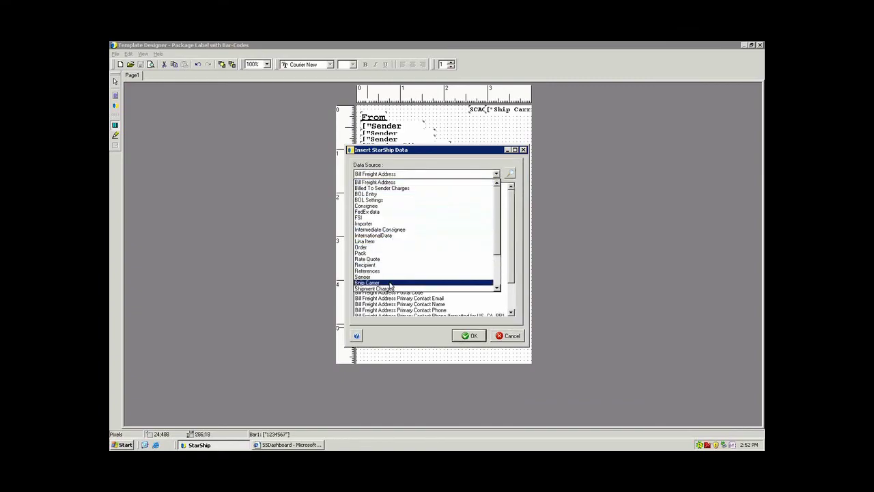
pyautogui.click(443, 249)
pyautogui.click(393, 263)
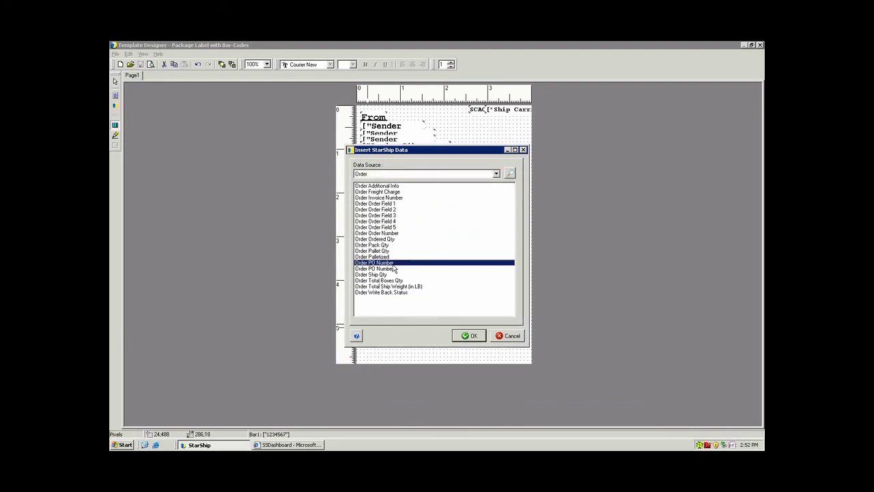
pyautogui.click(457, 335)
pyautogui.click(447, 294)
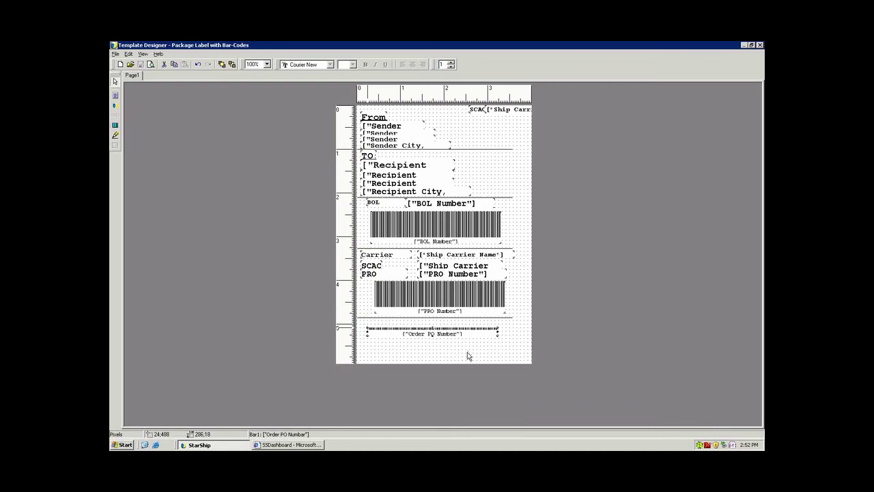
# - Save the edited label template under a new name with File > Save As
pyautogui.click(115, 53)
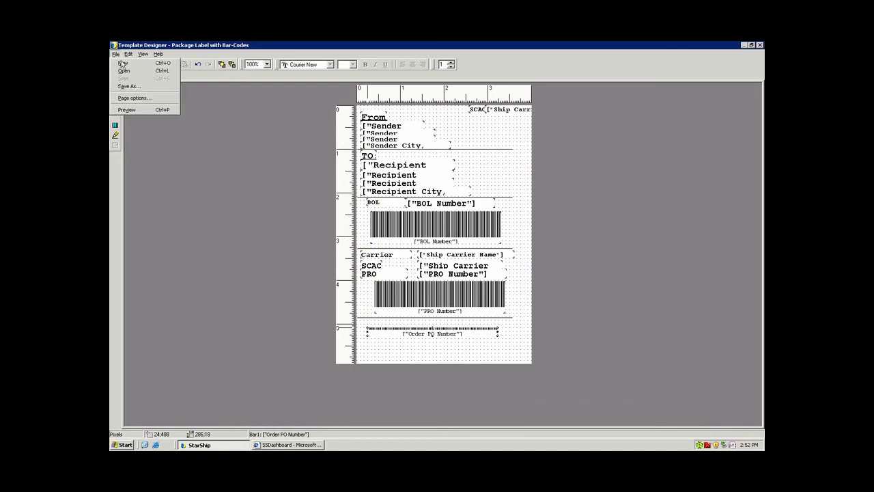
pyautogui.click(125, 87)
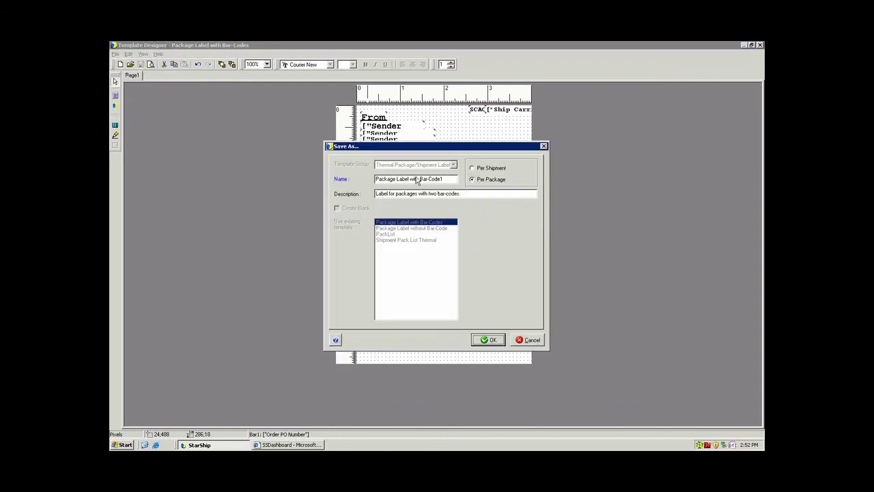